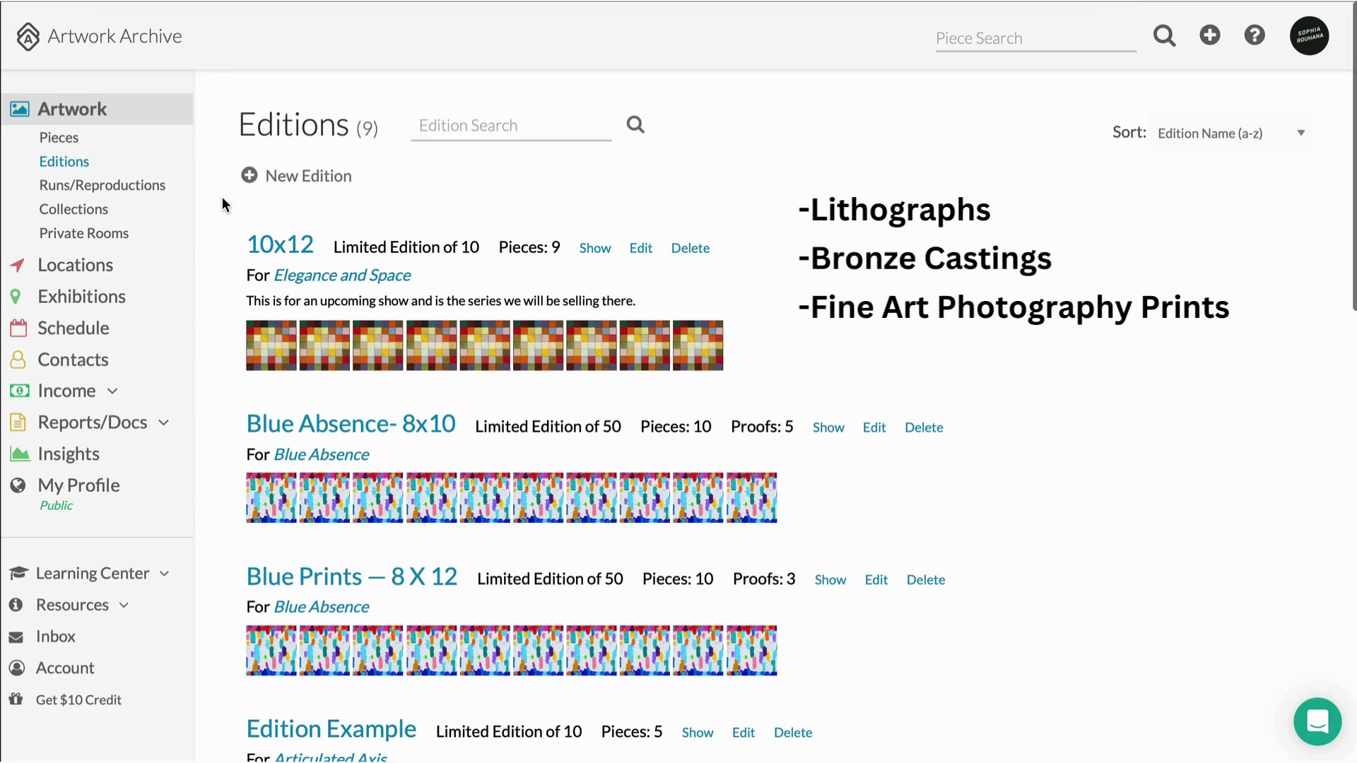
Open piece 2/10 of the 10x12 edition and view its available New Report options.
{"action": "left_click", "coordinate": [277, 242]}
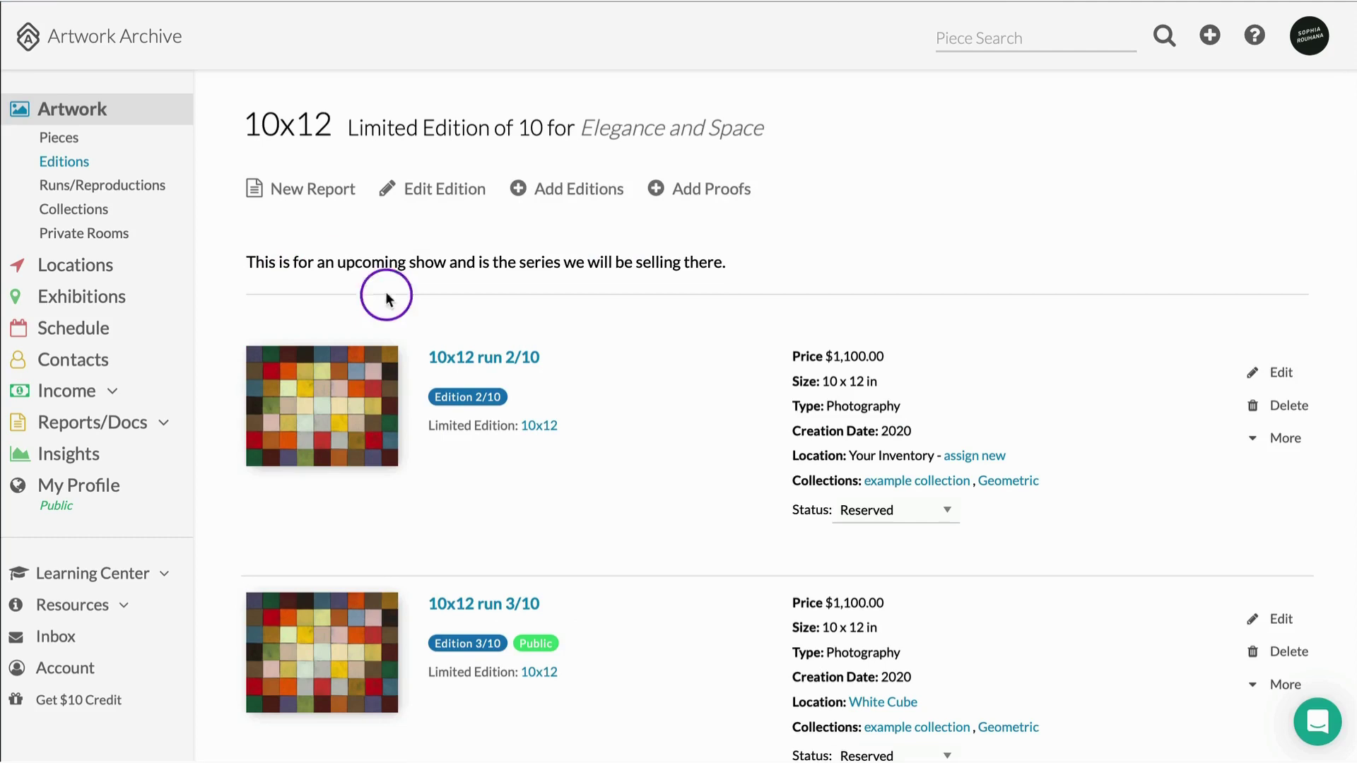
{"action": "left_click", "coordinate": [485, 356]}
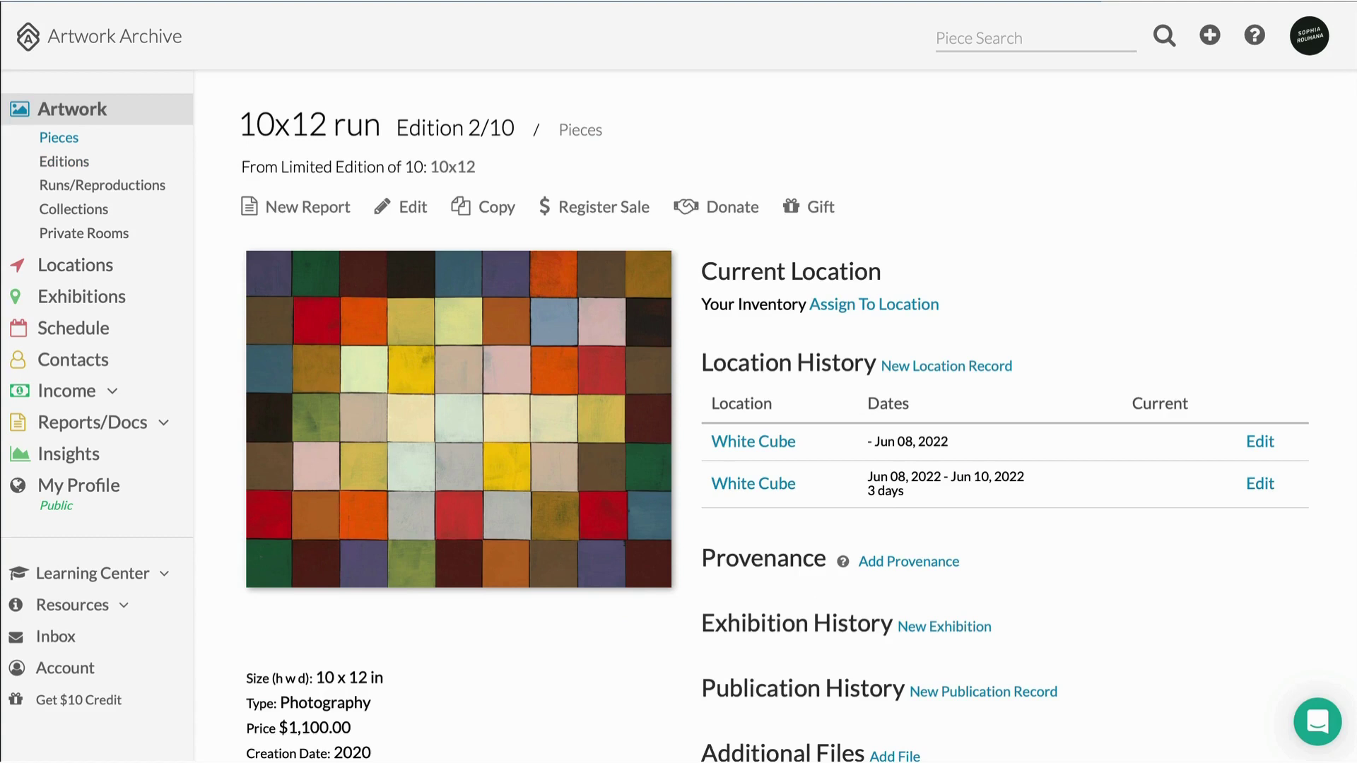
{"action": "left_click", "coordinate": [311, 208]}
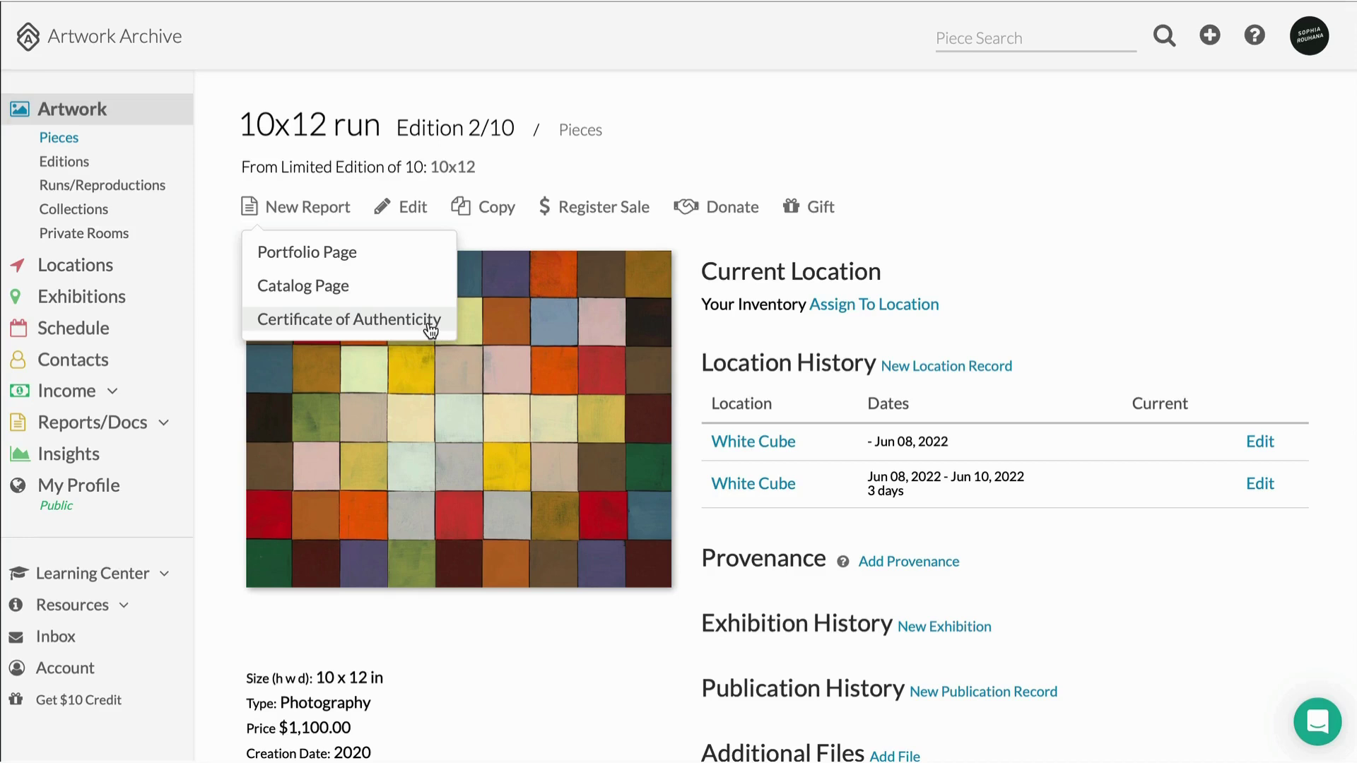
Open the heron run from the Runs/Reproductions list.
{"action": "left_click", "coordinate": [150, 187]}
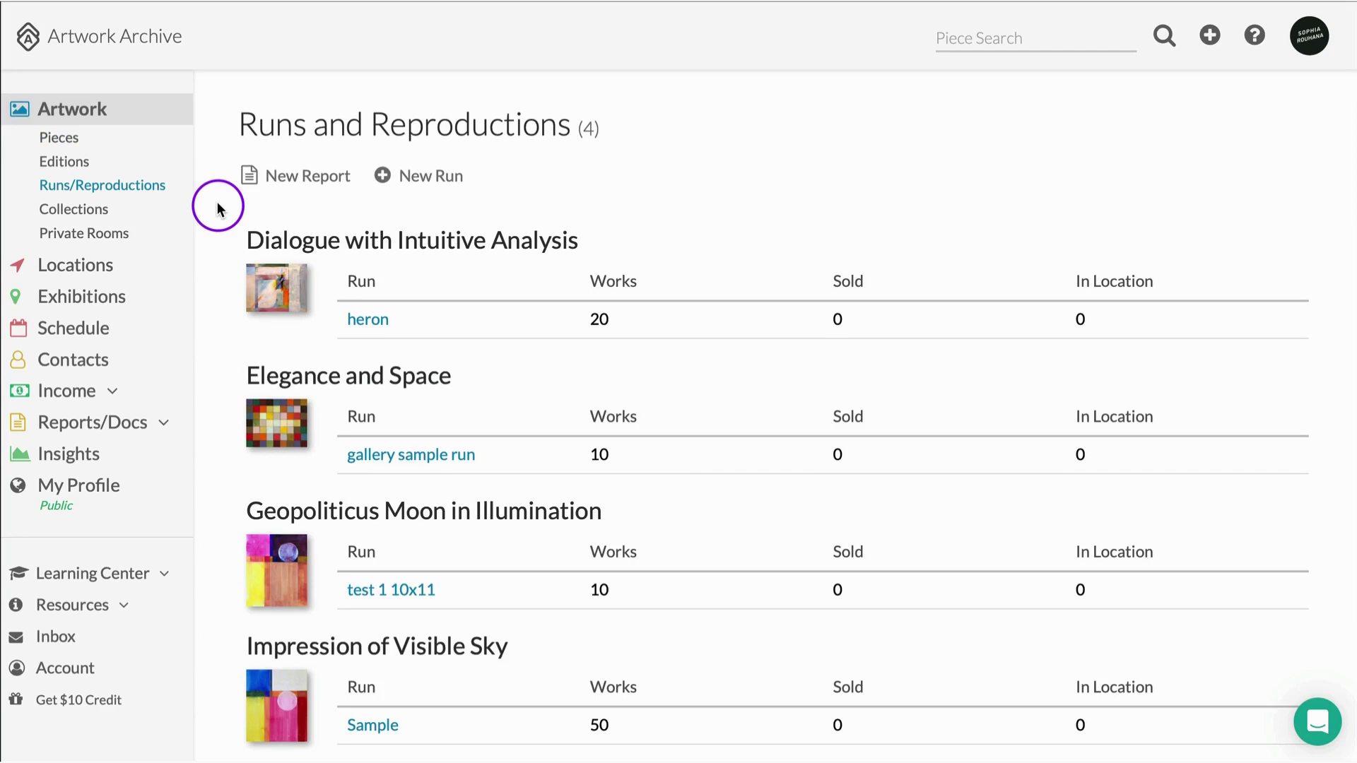
{"action": "left_click", "coordinate": [352, 319]}
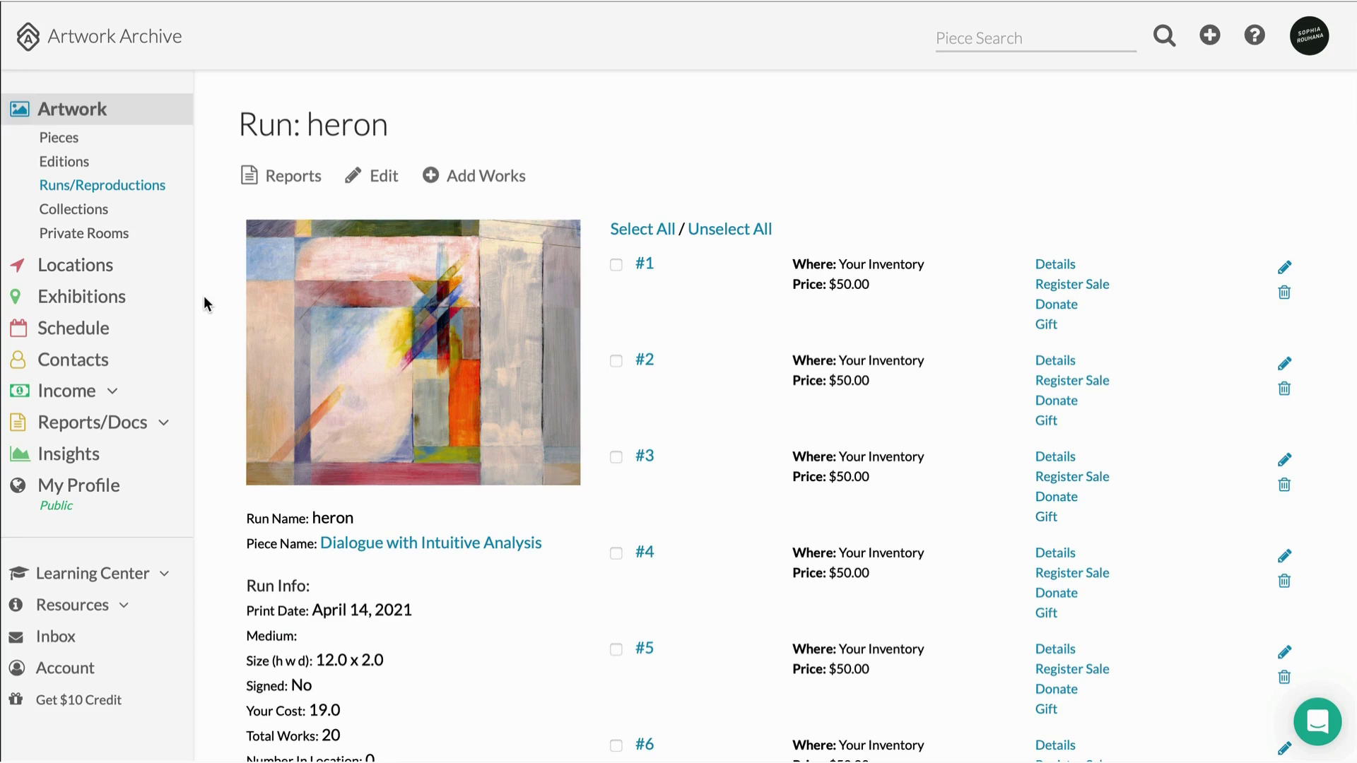
Begin a new edition from Editions, searching 'average' to pick Average Dimensionality as master piece.
{"action": "left_click", "coordinate": [70, 162]}
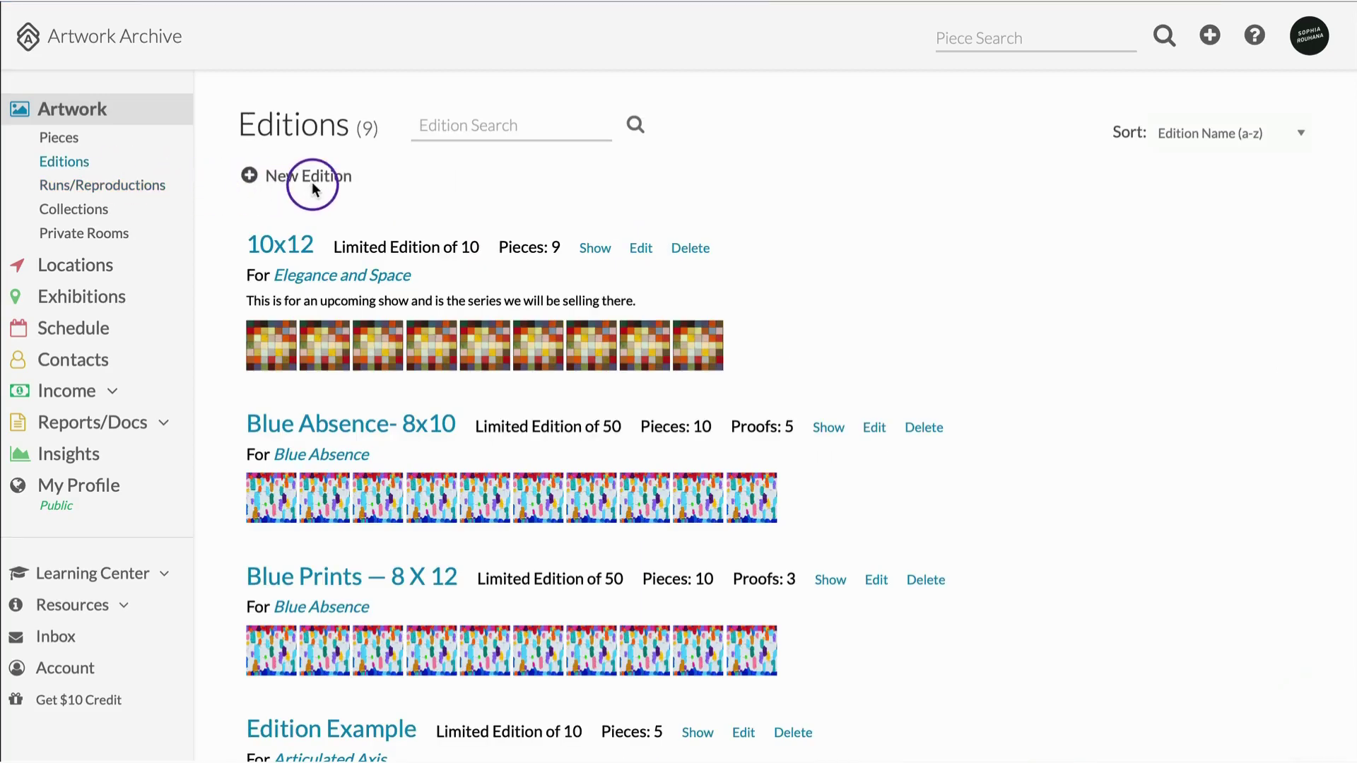
{"action": "left_click", "coordinate": [312, 181]}
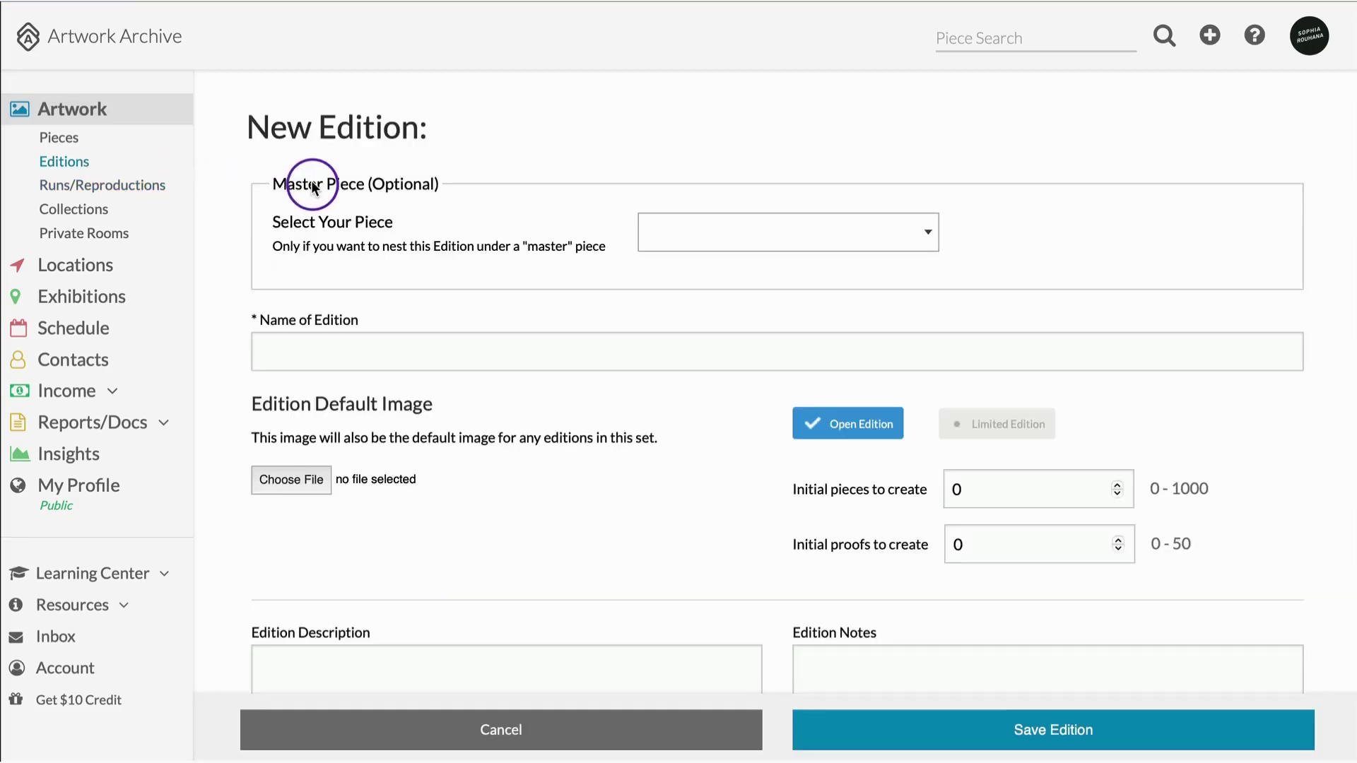
{"action": "left_click", "coordinate": [701, 245]}
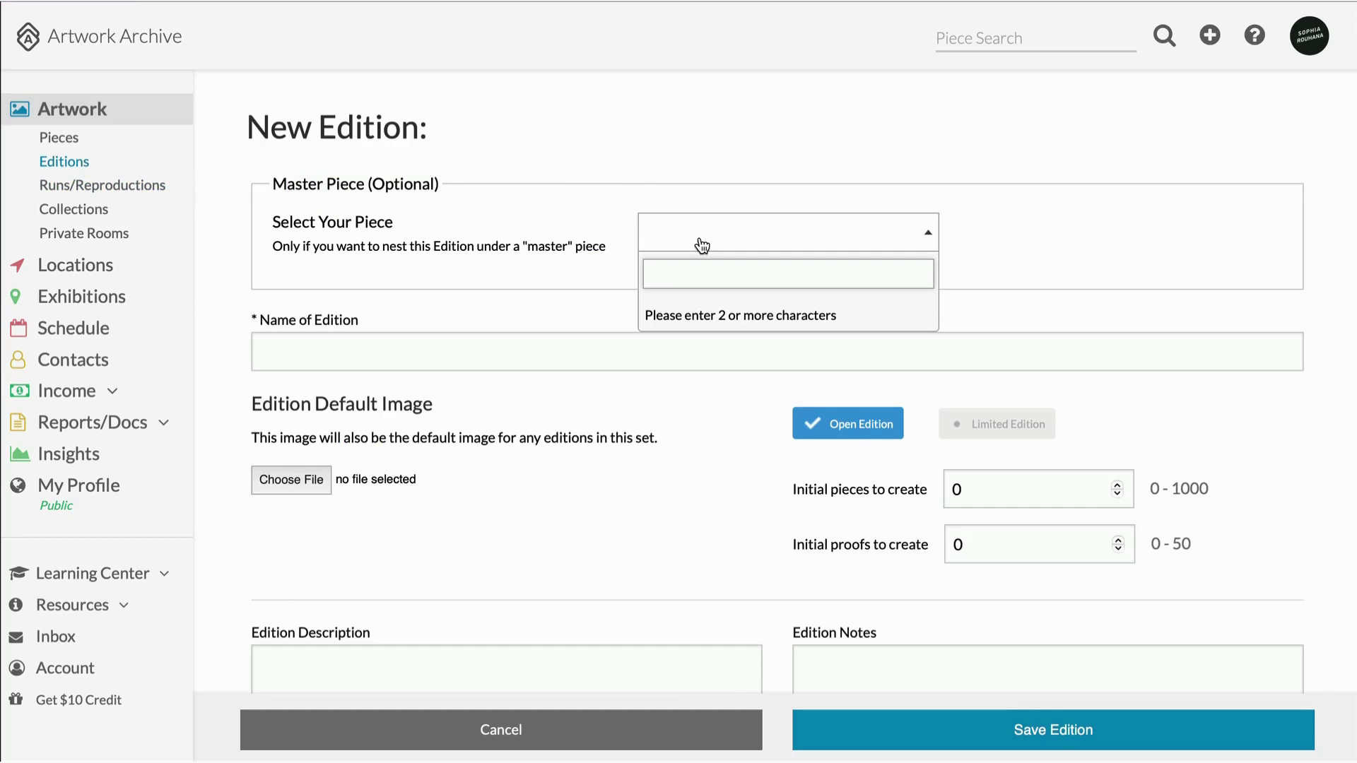
{"action": "type", "text": "average"}
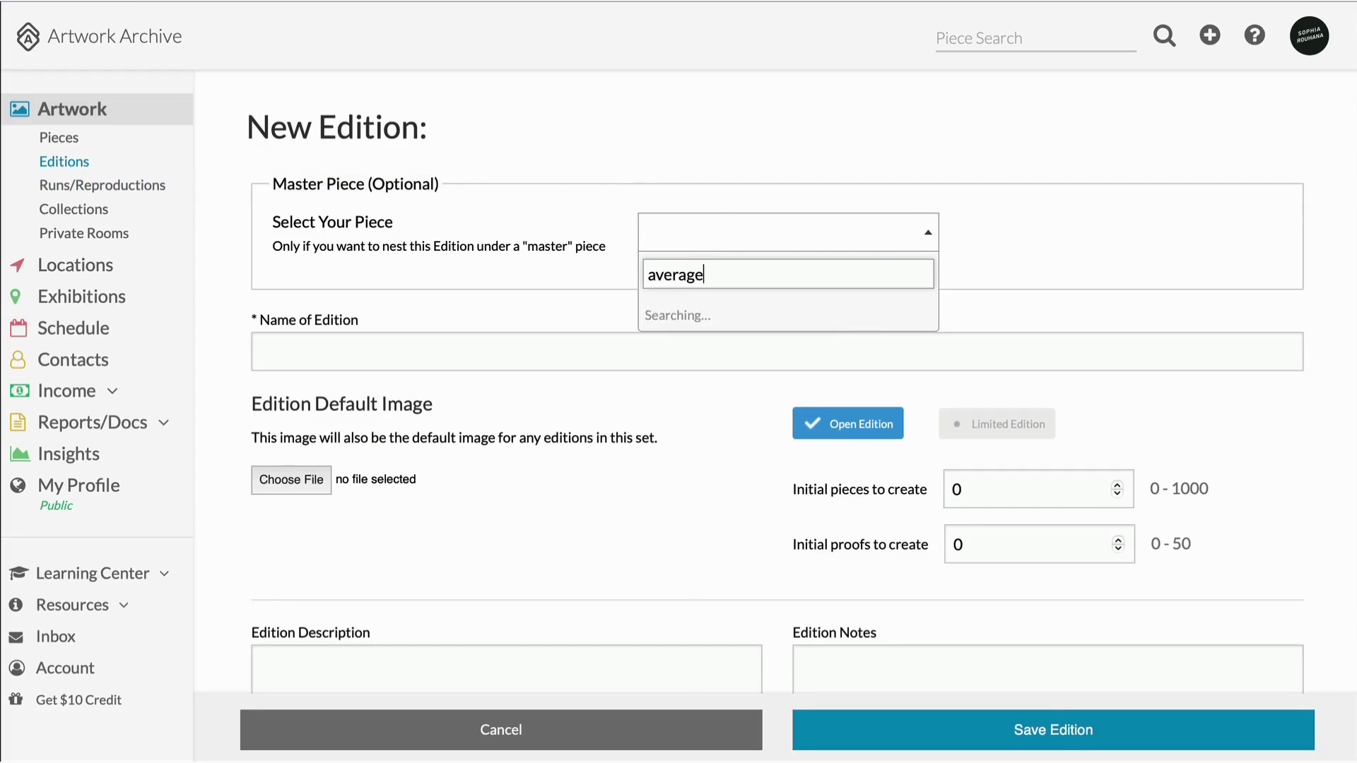
{"action": "key", "text": "Return"}
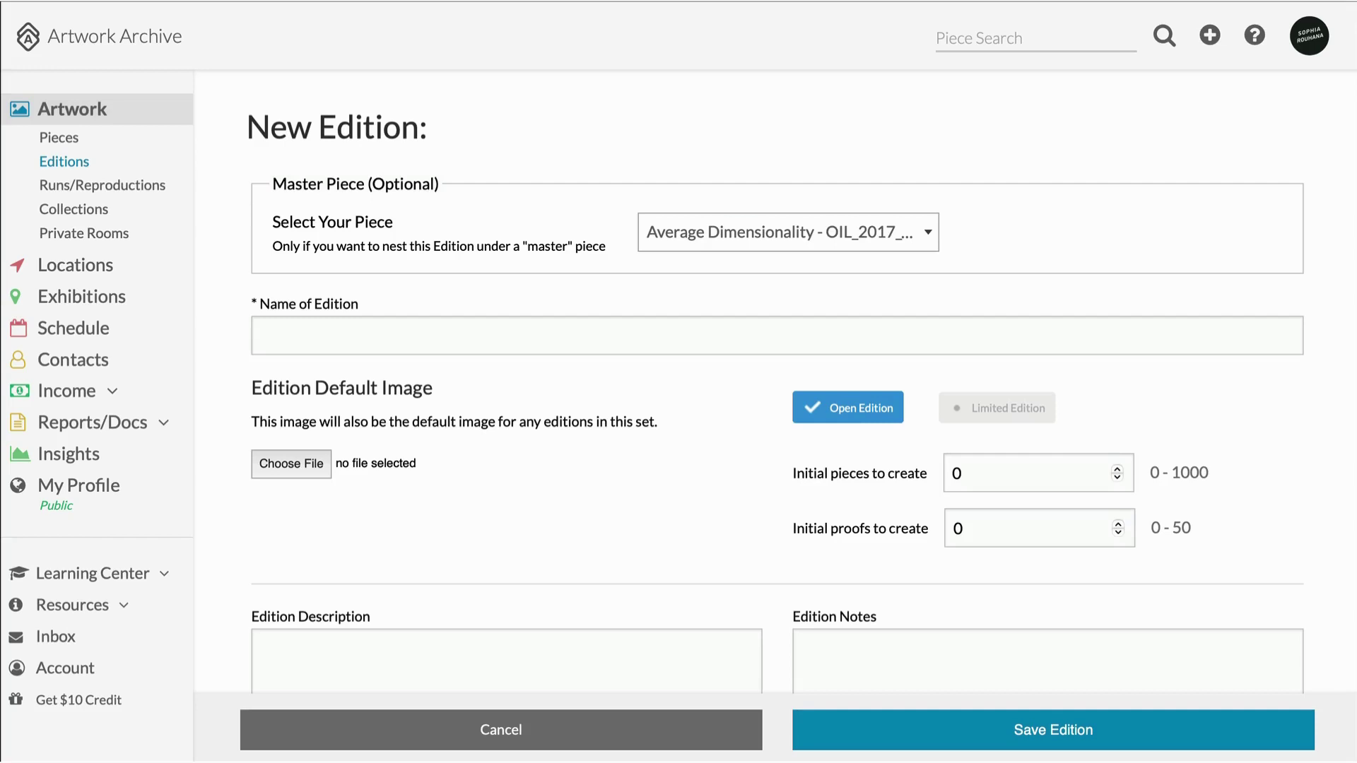
Name the edition 8x10, make it a Limited Edition of 10, with 2 initial pieces and 1 proof.
{"action": "left_click", "coordinate": [269, 334]}
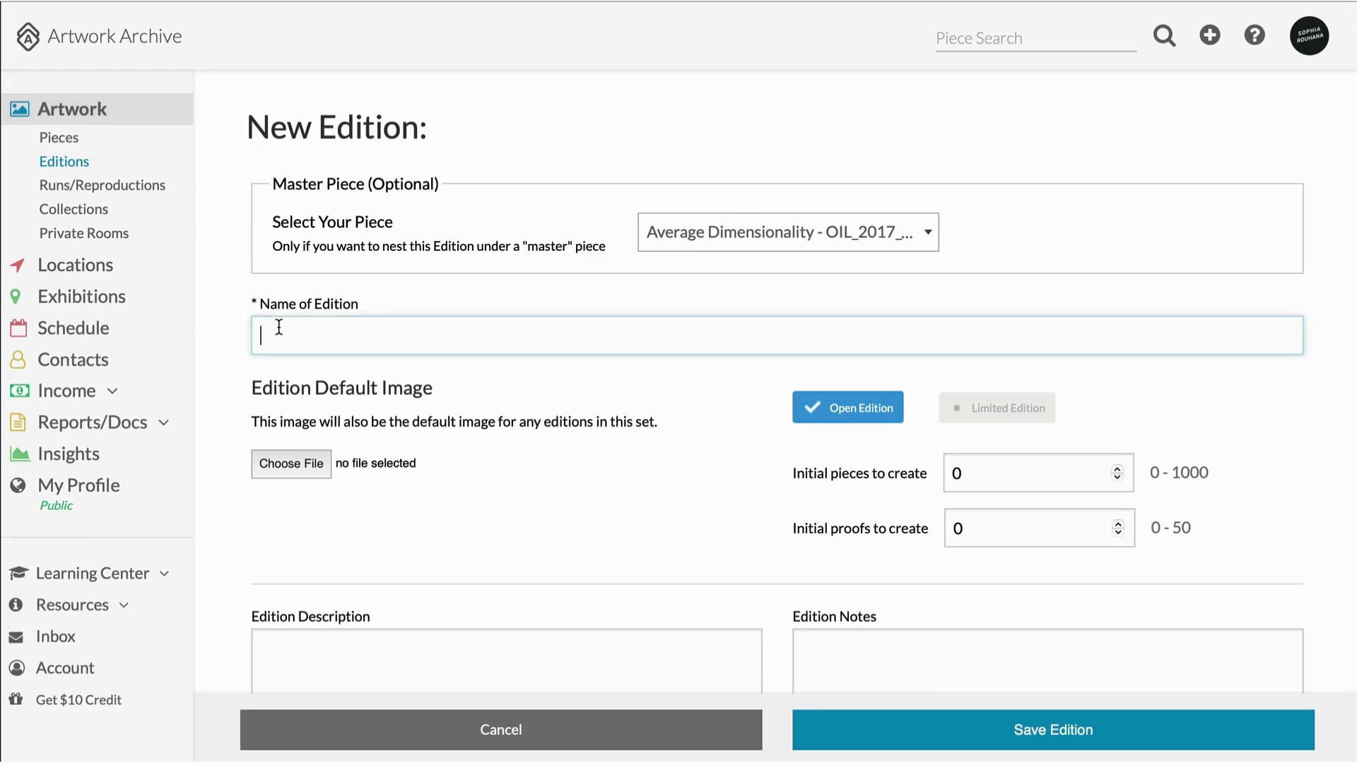
{"action": "type", "text": "8x10"}
{"action": "left_click", "coordinate": [961, 428]}
{"action": "left_click", "coordinate": [990, 473]}
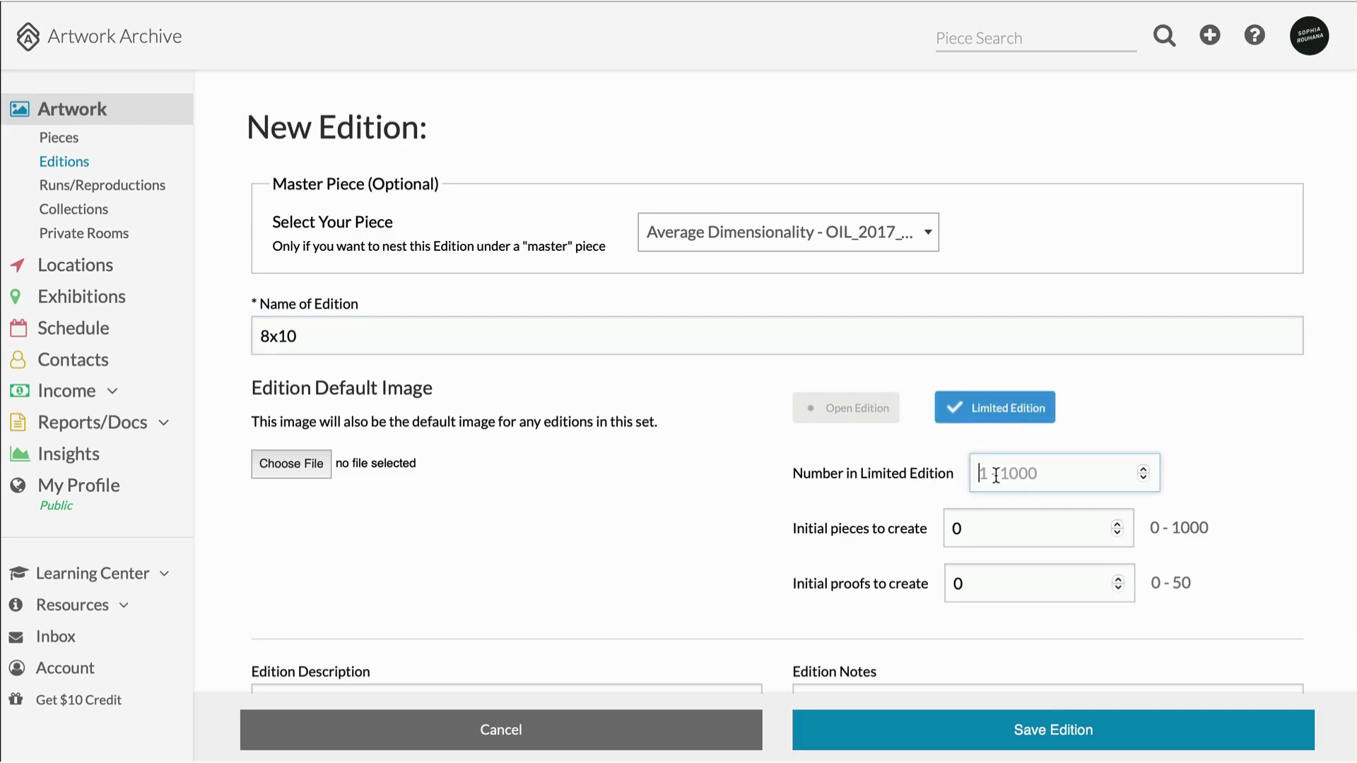
{"action": "type", "text": "10"}
{"action": "left_click", "coordinate": [1116, 524]}
{"action": "left_click", "coordinate": [1116, 524]}
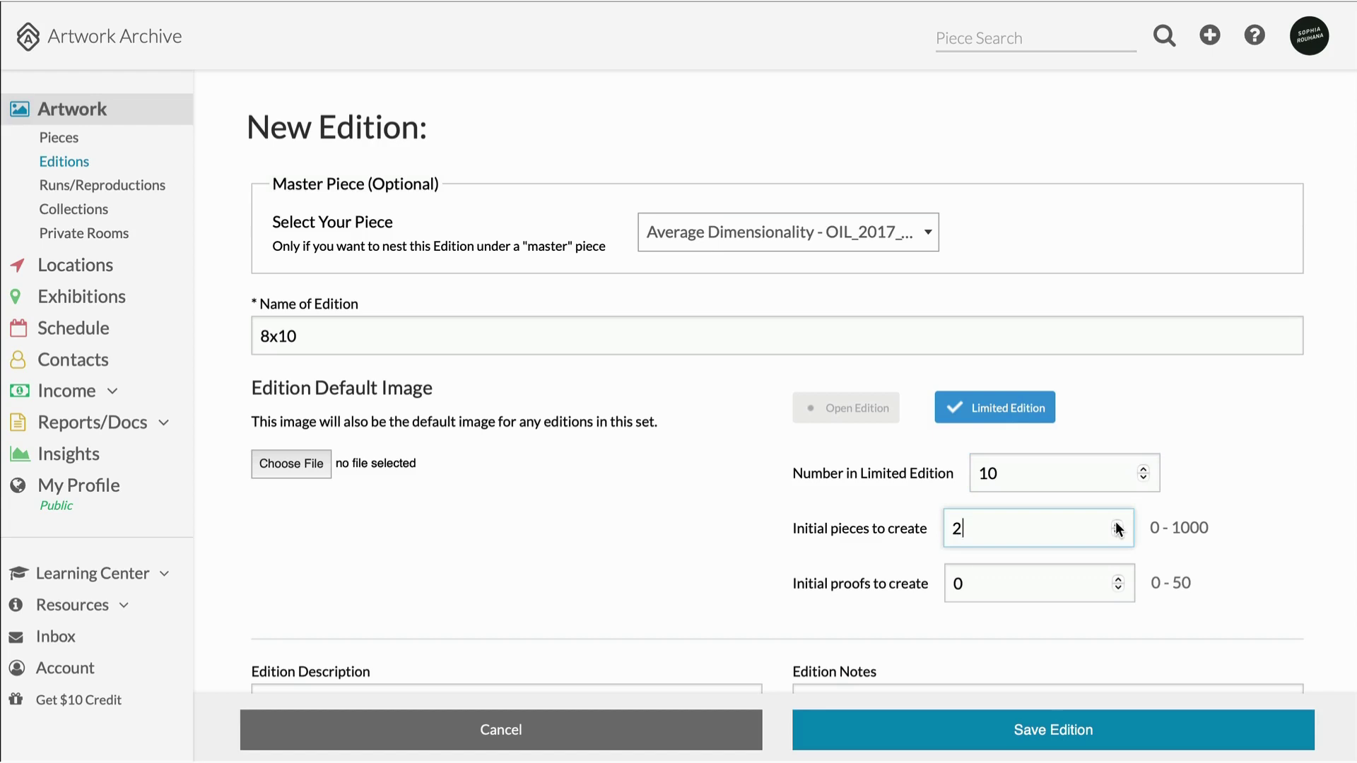
{"action": "left_click", "coordinate": [1116, 576]}
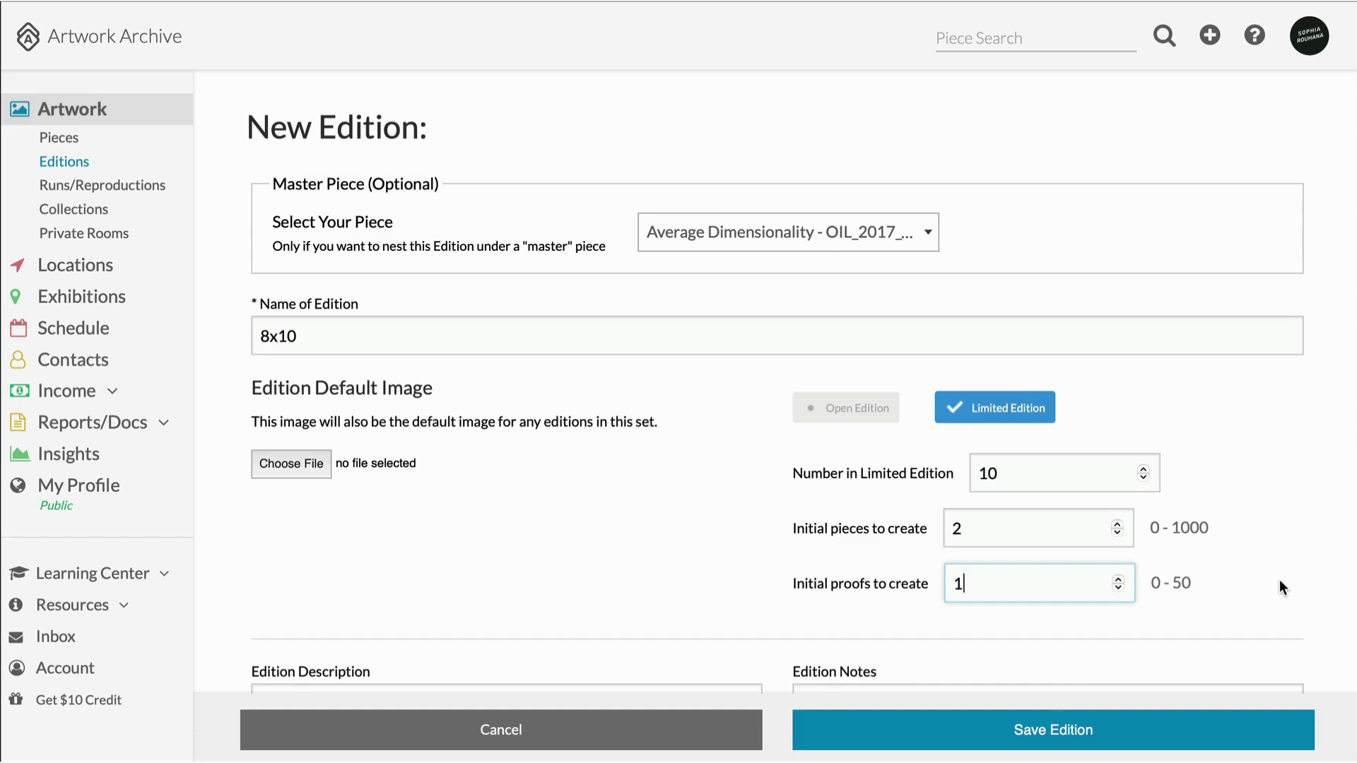
Add the edition note 'This set will be available for an upcoming show'.
{"action": "scroll", "coordinate": [1279, 583], "scroll_direction": "down", "scroll_amount": 3}
{"action": "left_click", "coordinate": [933, 507]}
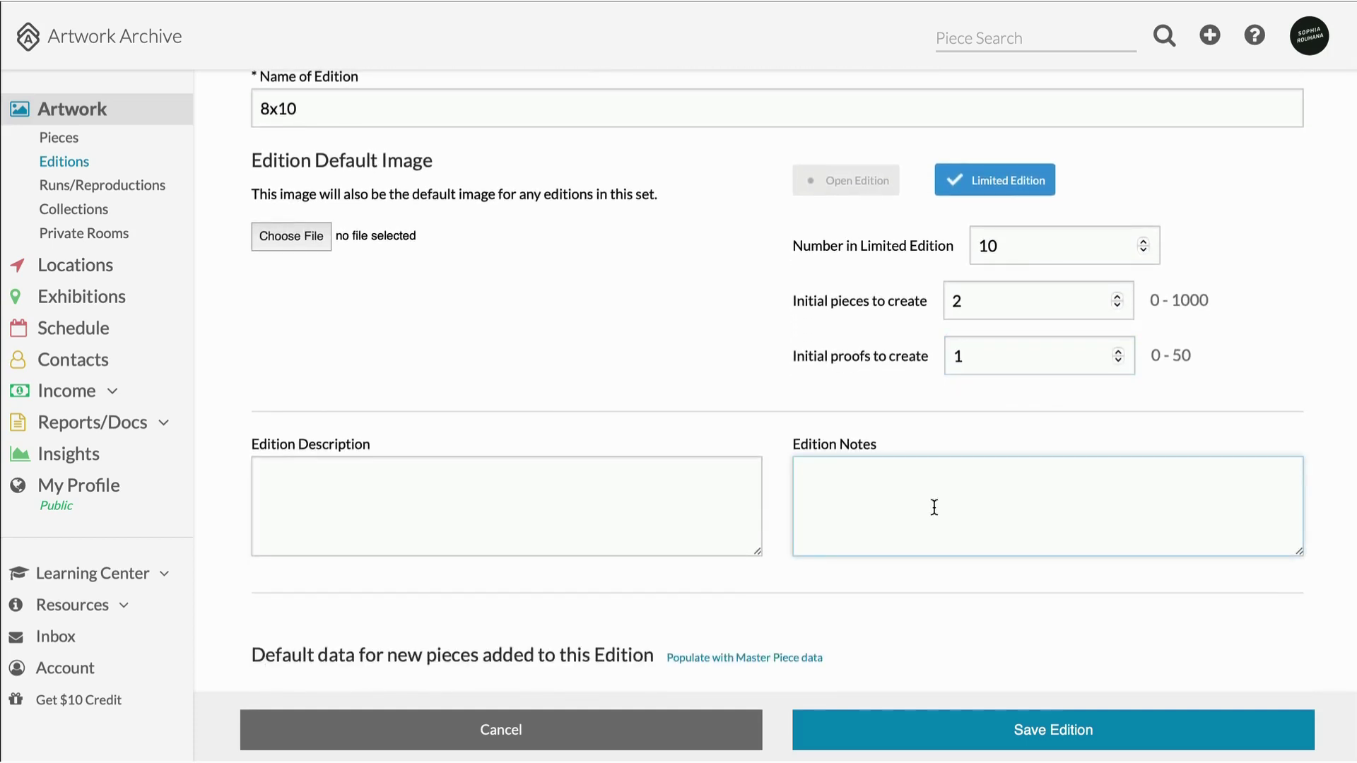
{"action": "type", "text": "This set will be"}
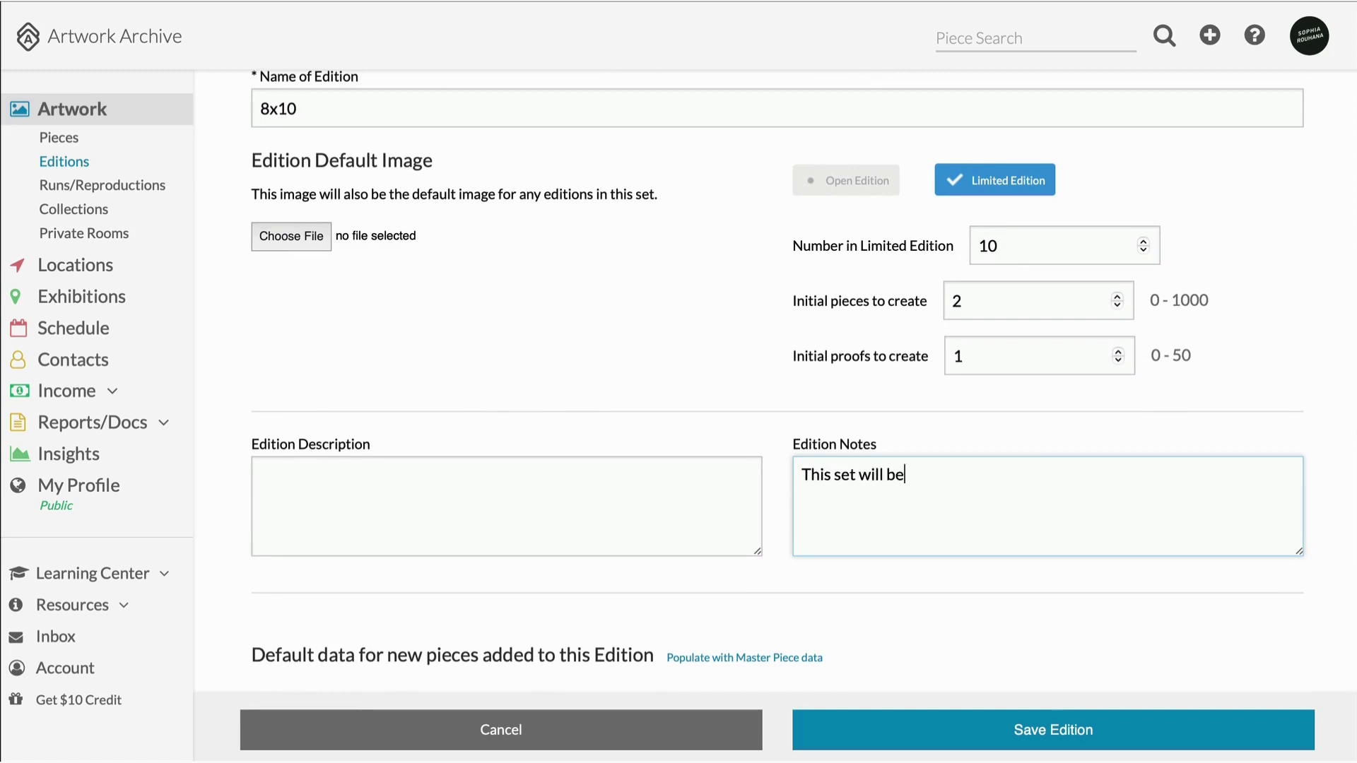
{"action": "type", "text": " available for an upcomin"}
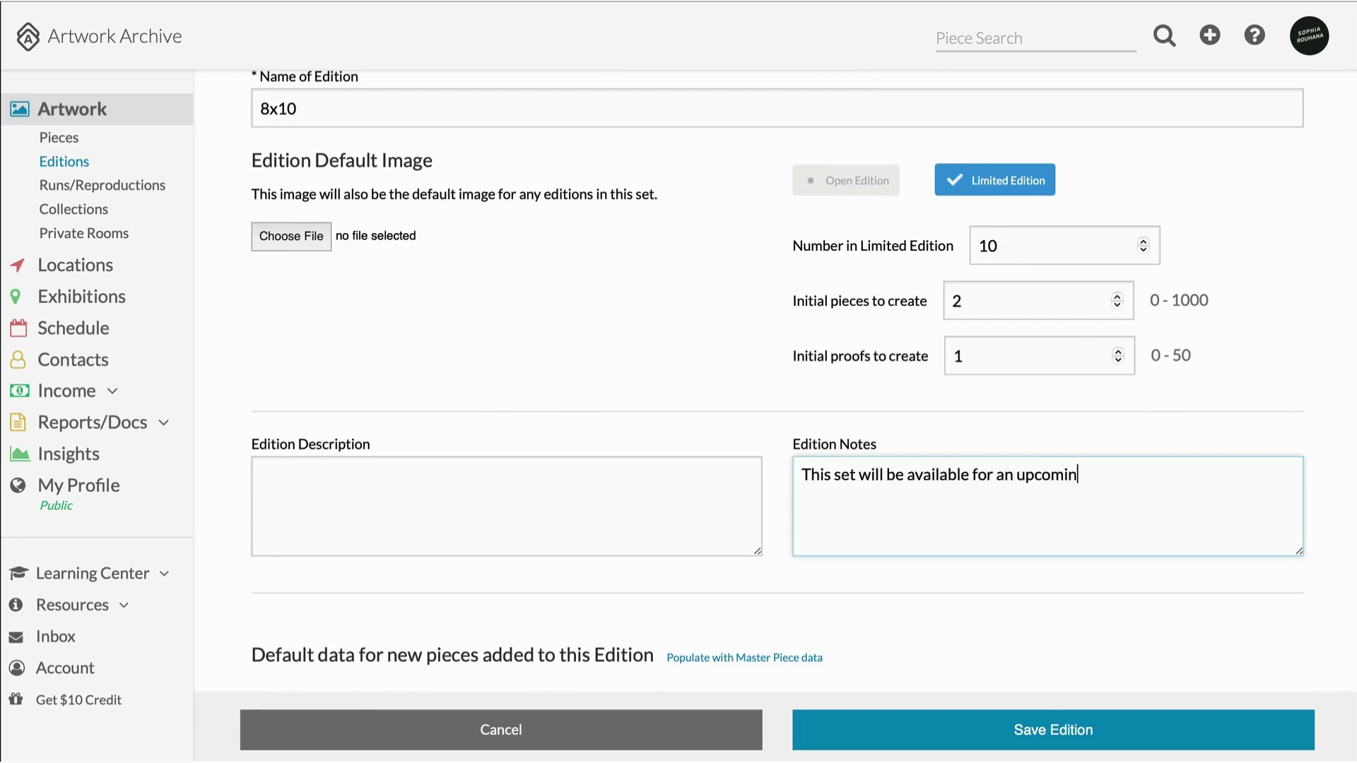
{"action": "type", "text": "g show"}
Populate piece defaults from the master piece, change medium to Archival Giclee Print, and save the edition.
{"action": "scroll", "coordinate": [795, 475], "scroll_direction": "down", "scroll_amount": 5}
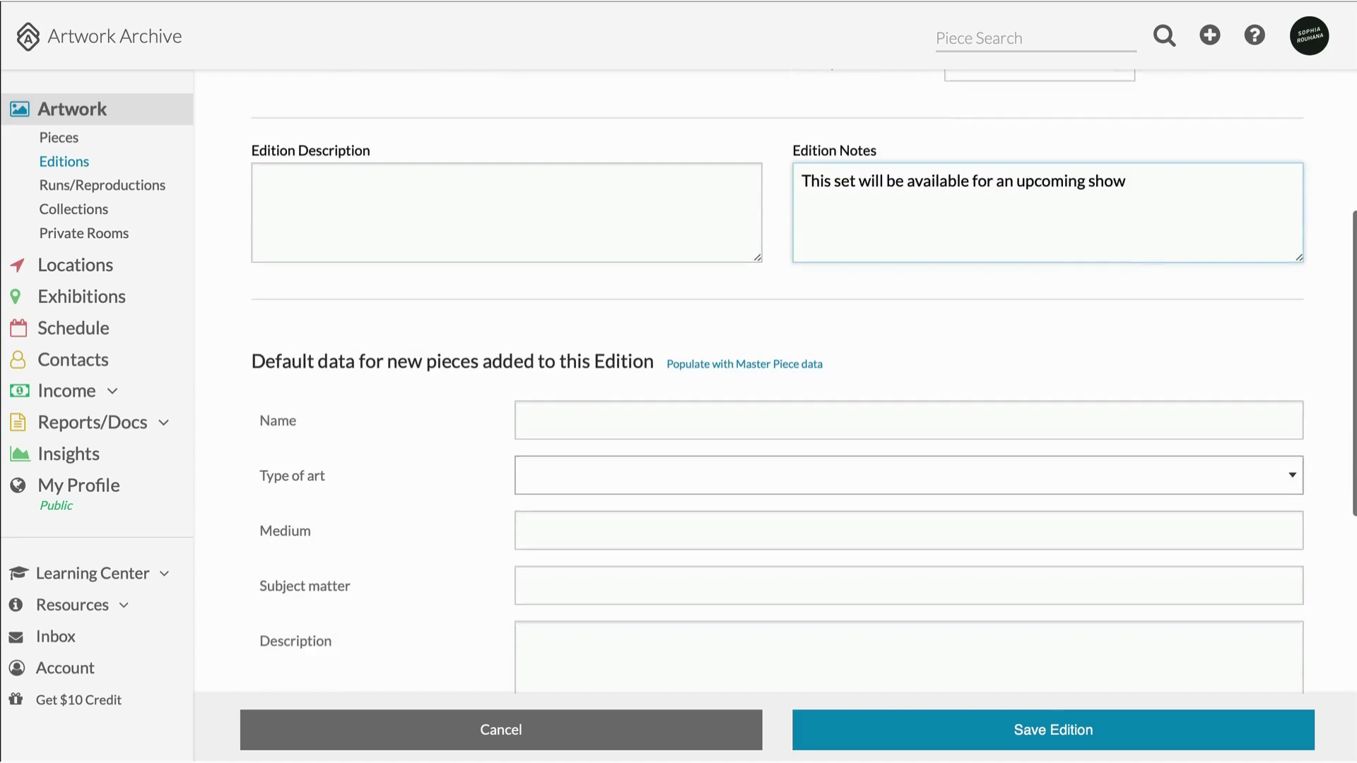
{"action": "left_click", "coordinate": [733, 342]}
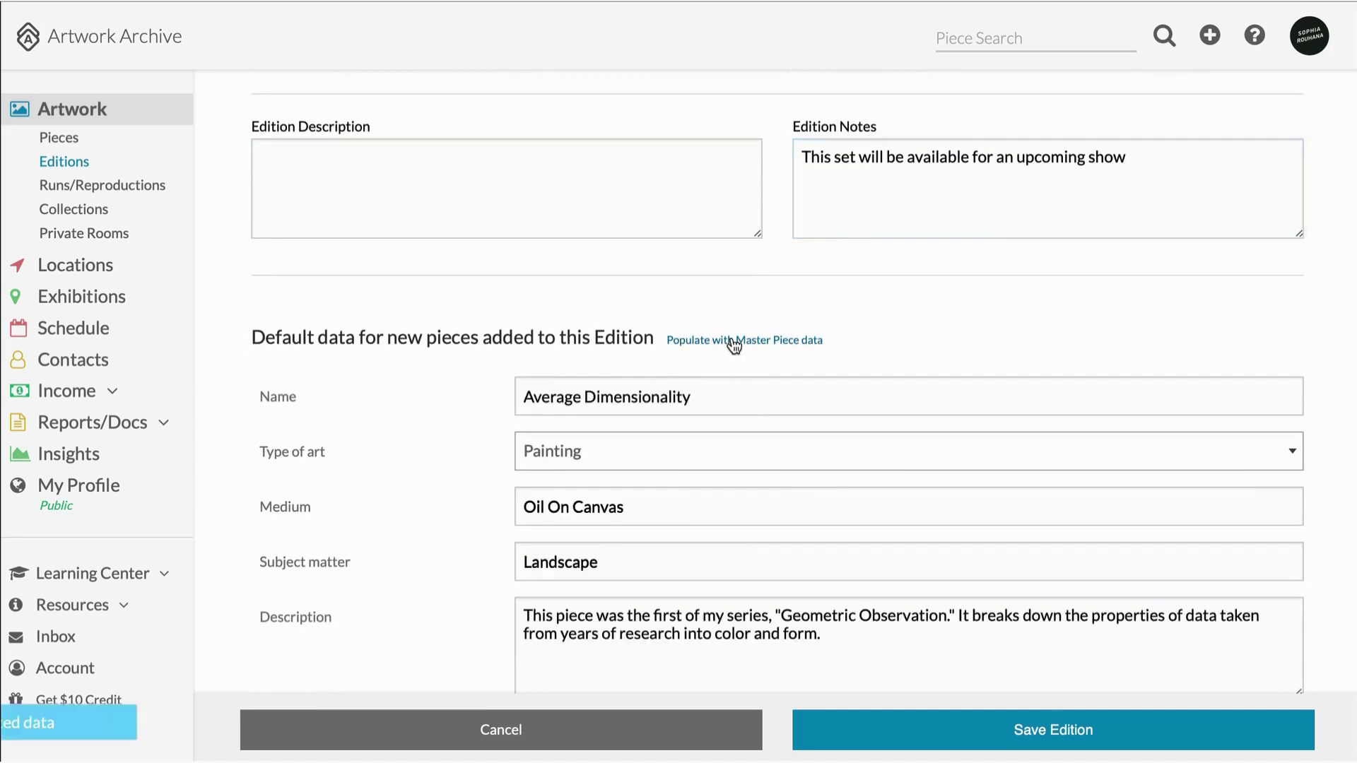
{"action": "left_click_drag", "start_coordinate": [626, 507], "coordinate": [507, 510]}
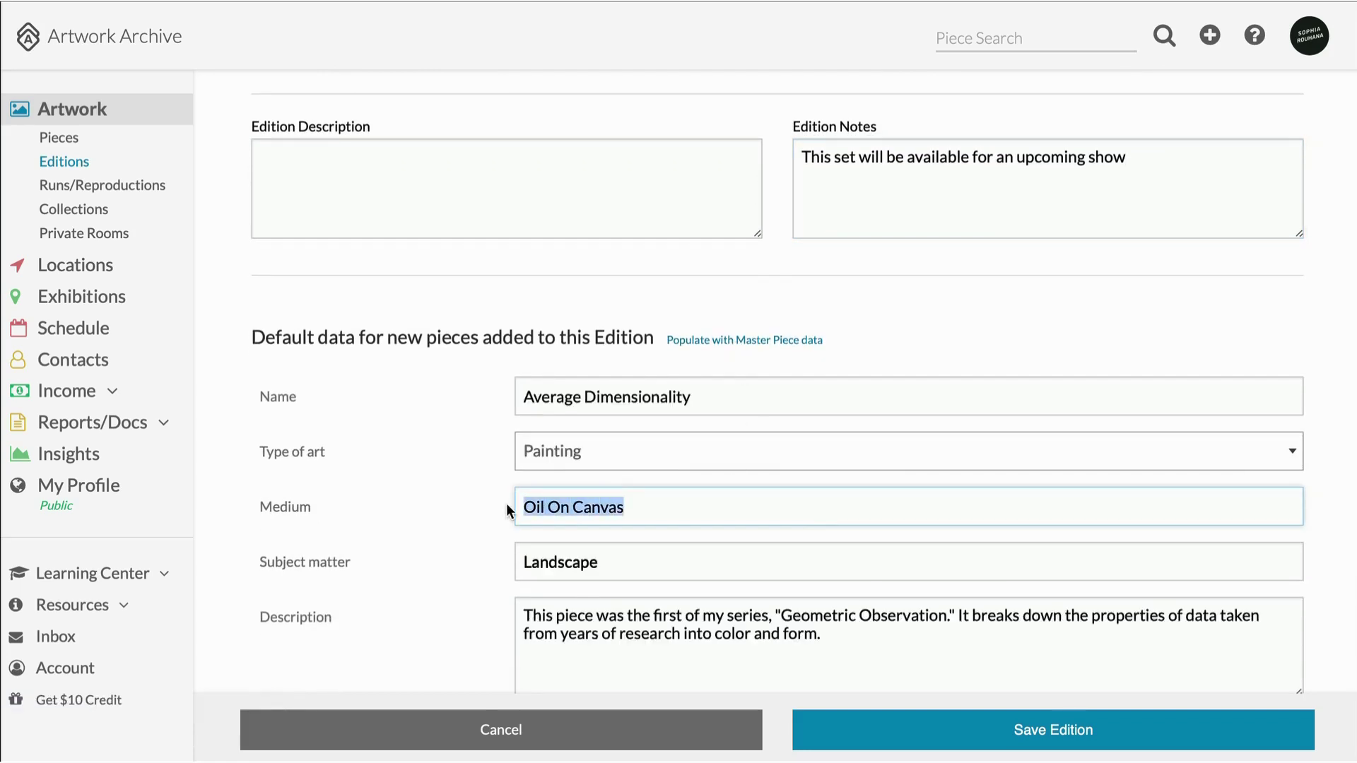
{"action": "type", "text": "Archival Gicle"}
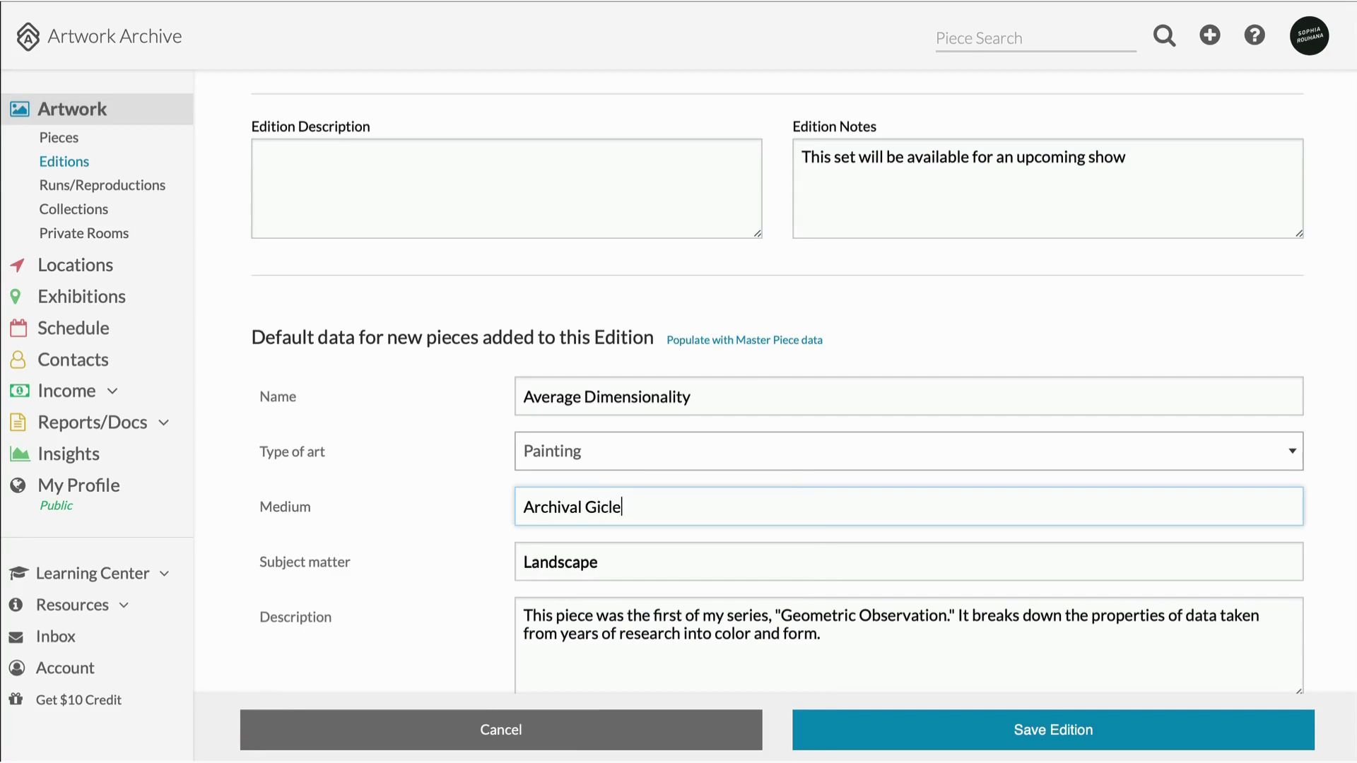
{"action": "type", "text": "e Print"}
{"action": "left_click", "coordinate": [1175, 732]}
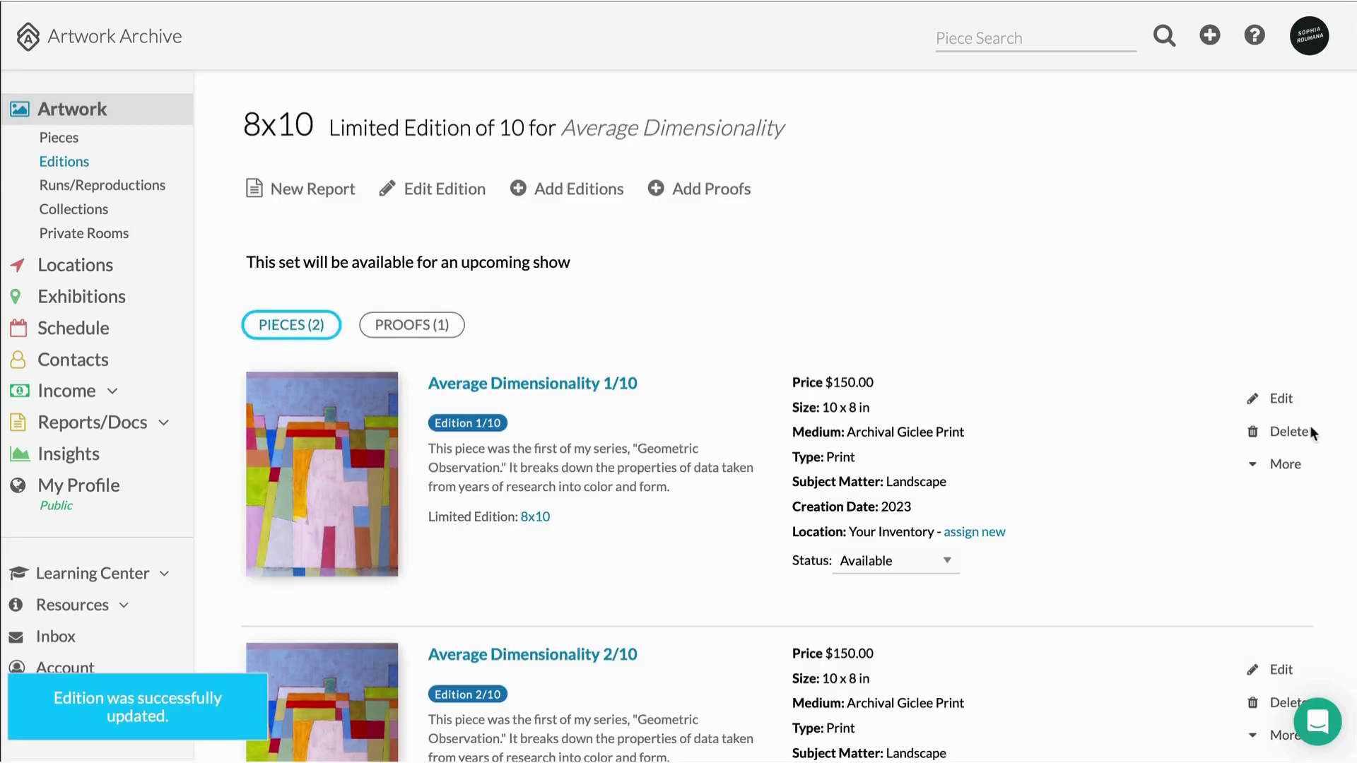
Re-save Average Dimensionality 1/10 unchanged, then go to the 121-piece Pieces list.
{"action": "left_click", "coordinate": [1280, 398]}
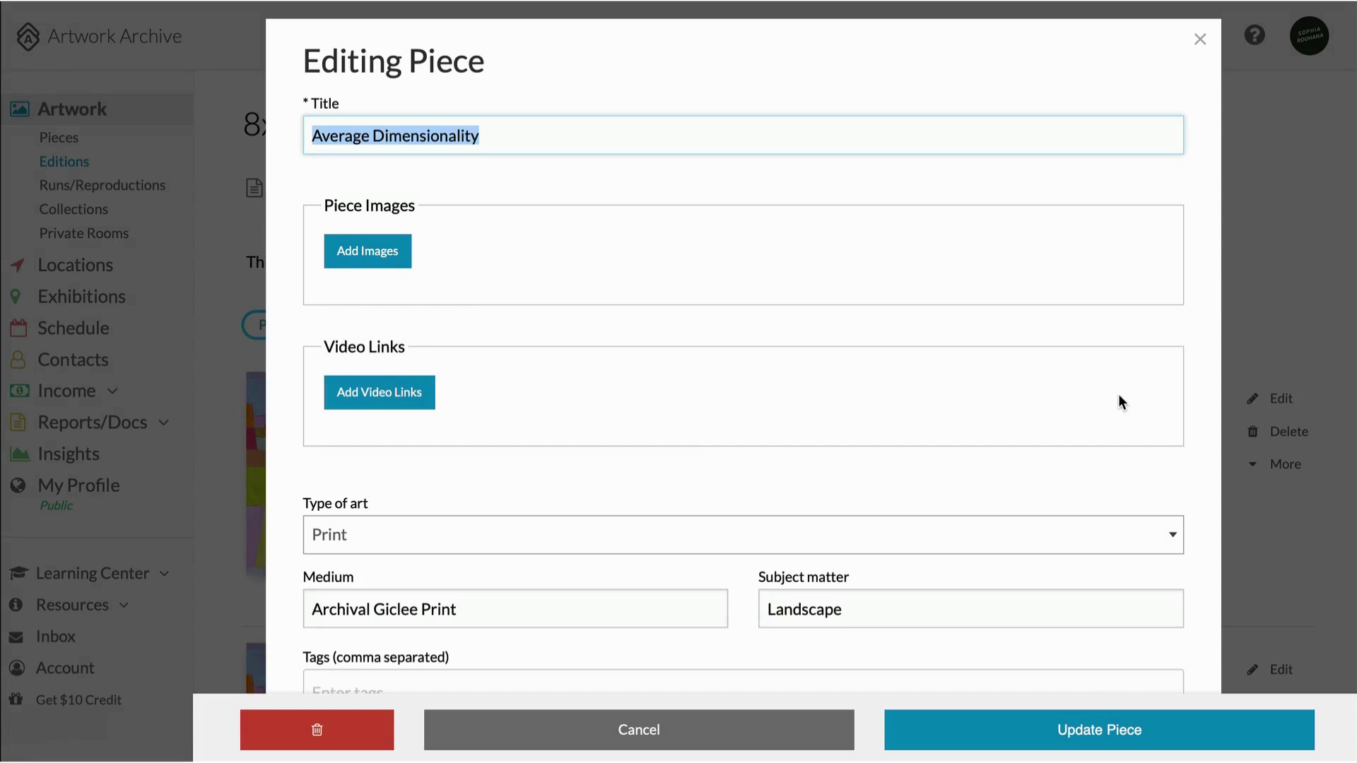
{"action": "left_click", "coordinate": [1179, 725]}
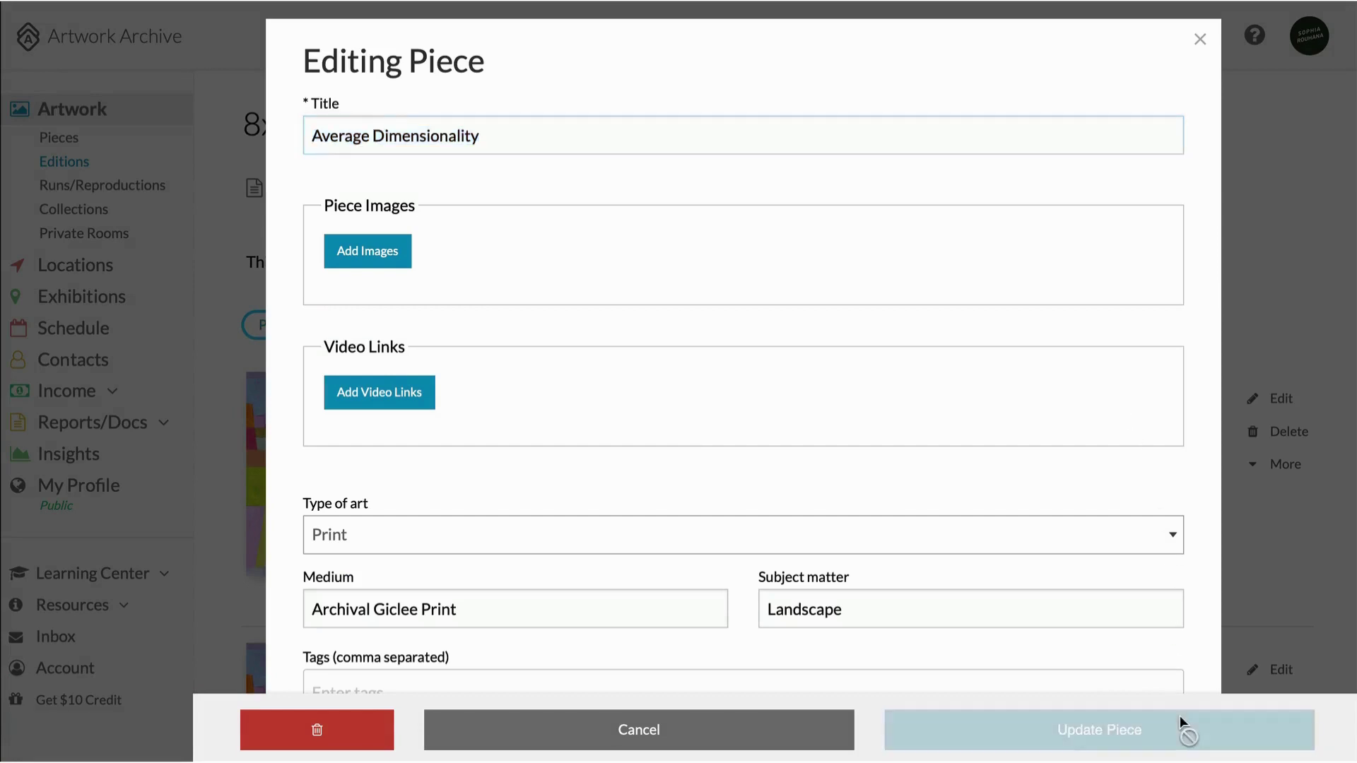
{"action": "left_click", "coordinate": [59, 137]}
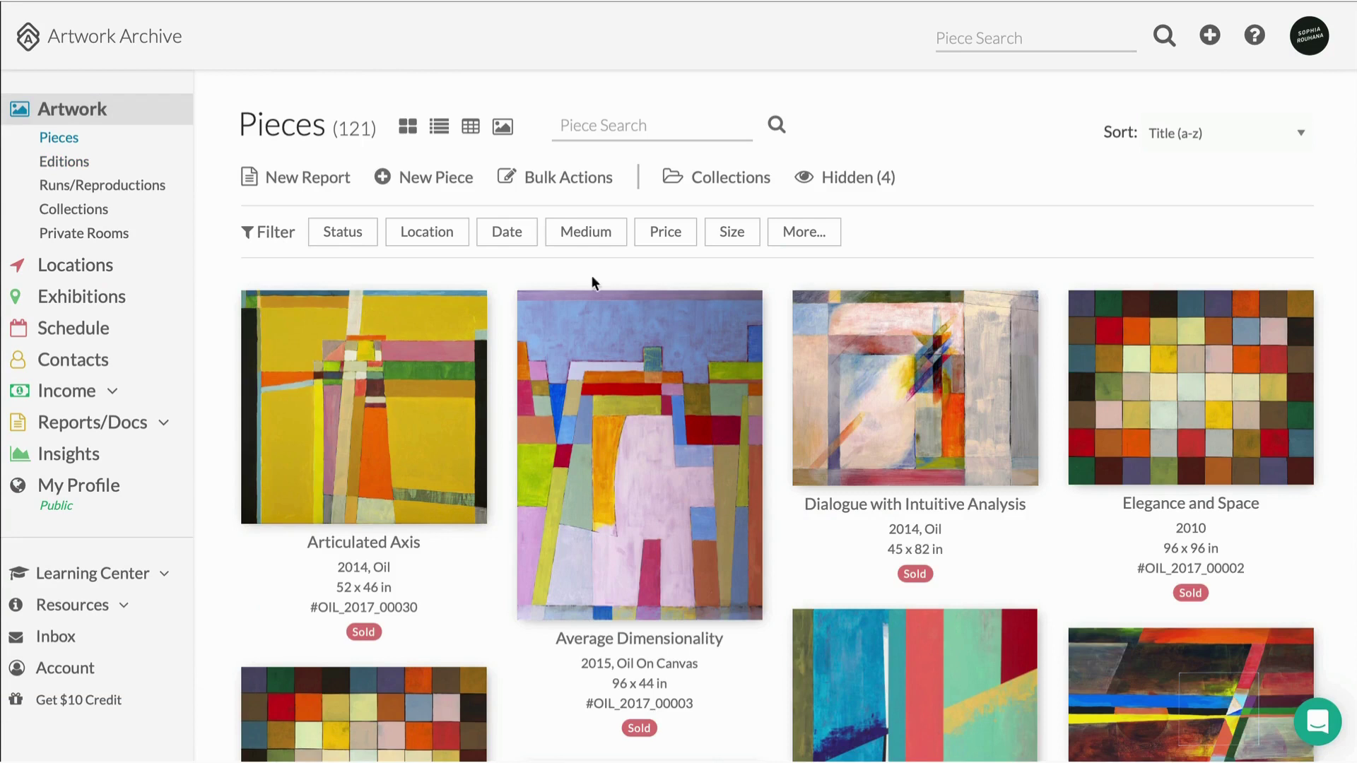
Apply the 'Only Editions*' filter and scroll to the Average Dimensionality edition pieces.
{"action": "left_click", "coordinate": [800, 237]}
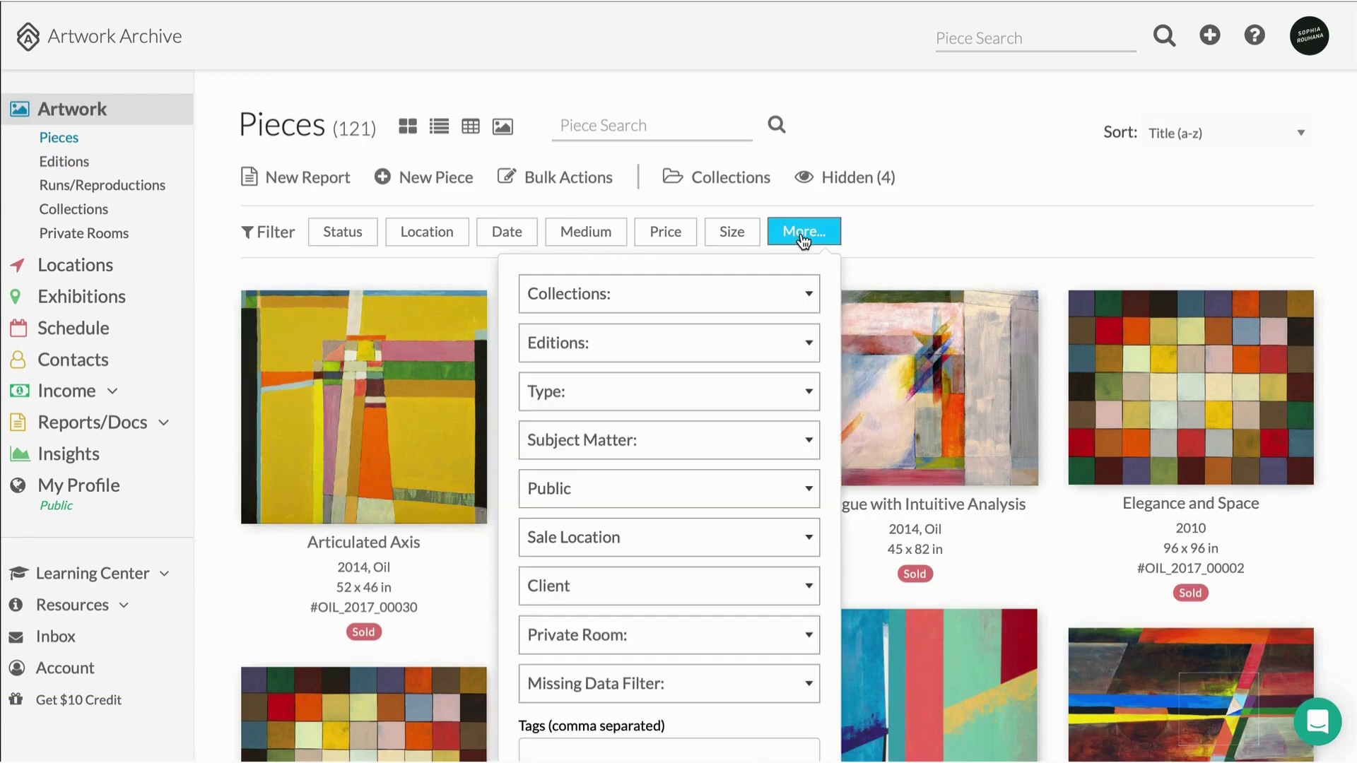
{"action": "left_click", "coordinate": [781, 343]}
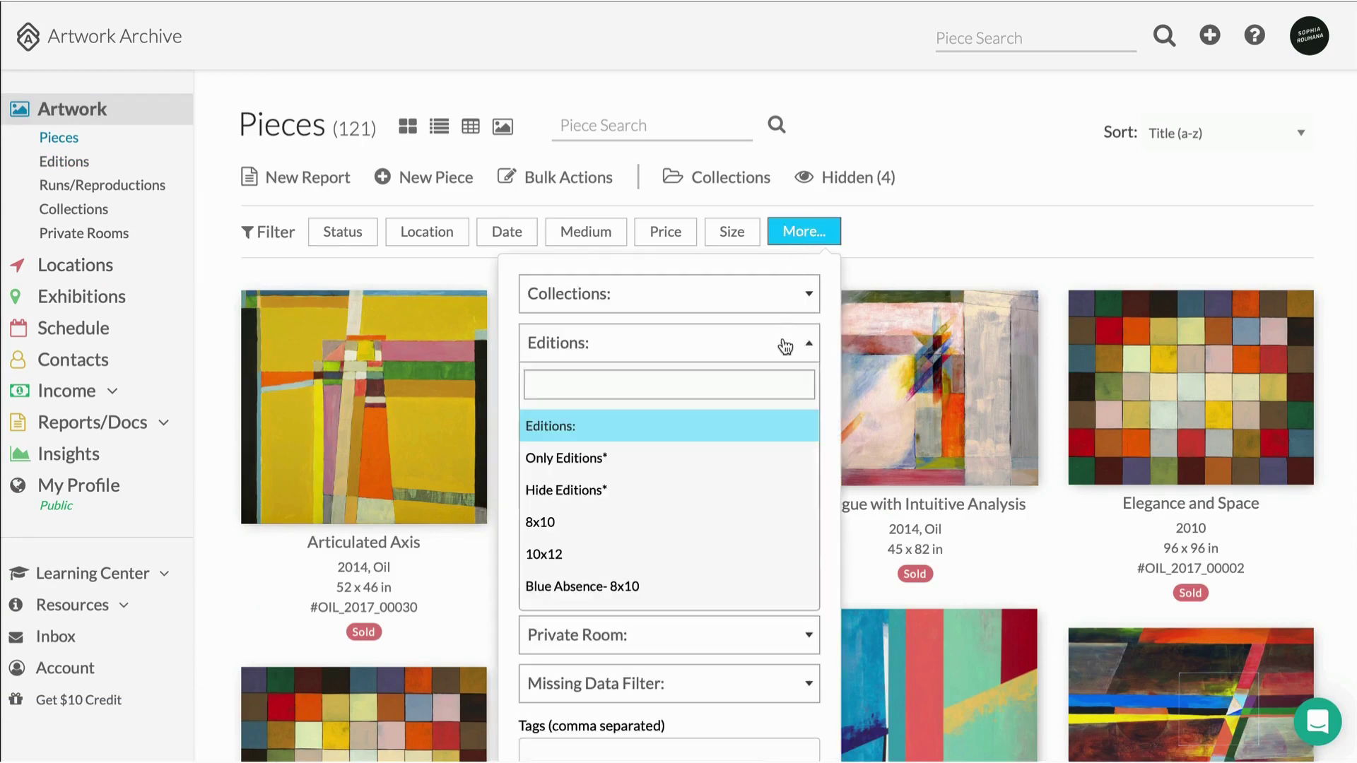
{"action": "scroll", "coordinate": [780, 462], "scroll_direction": "down", "scroll_amount": 1}
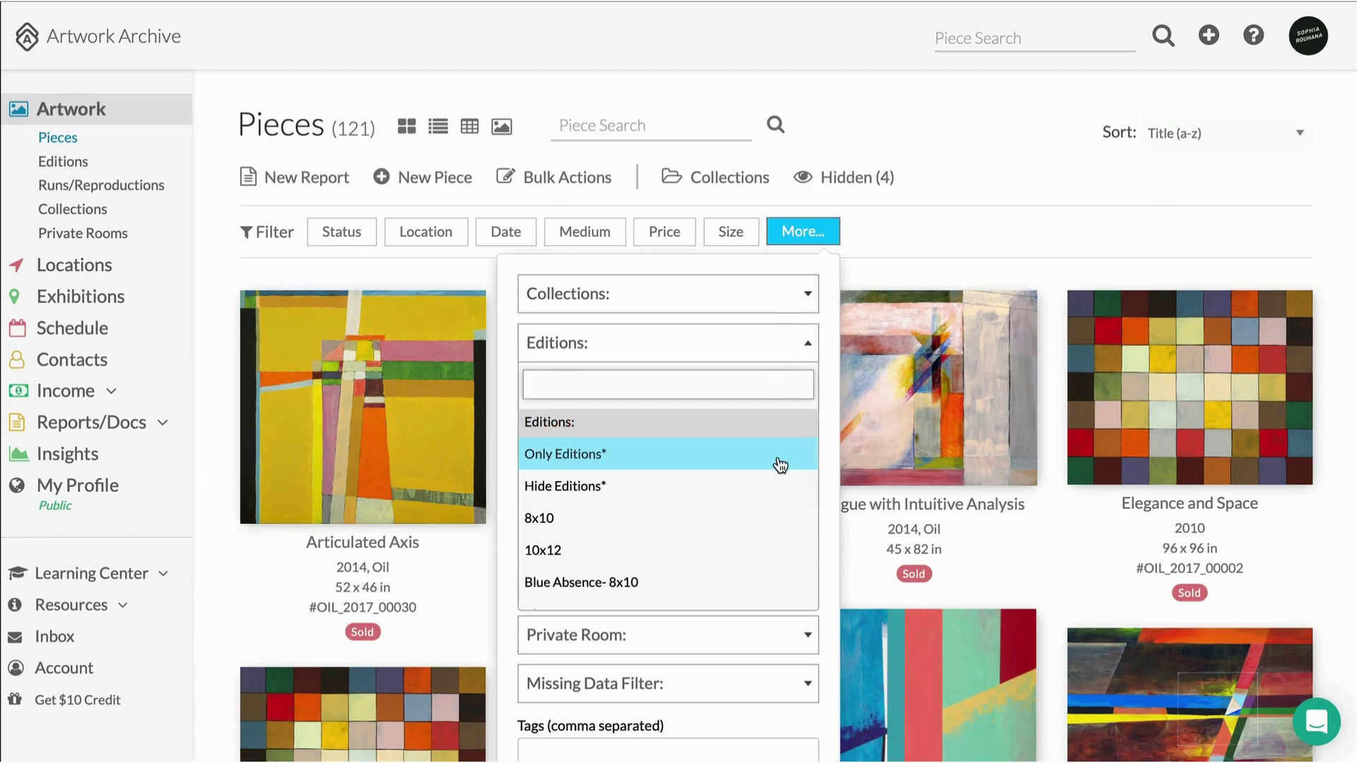
{"action": "left_click", "coordinate": [780, 465]}
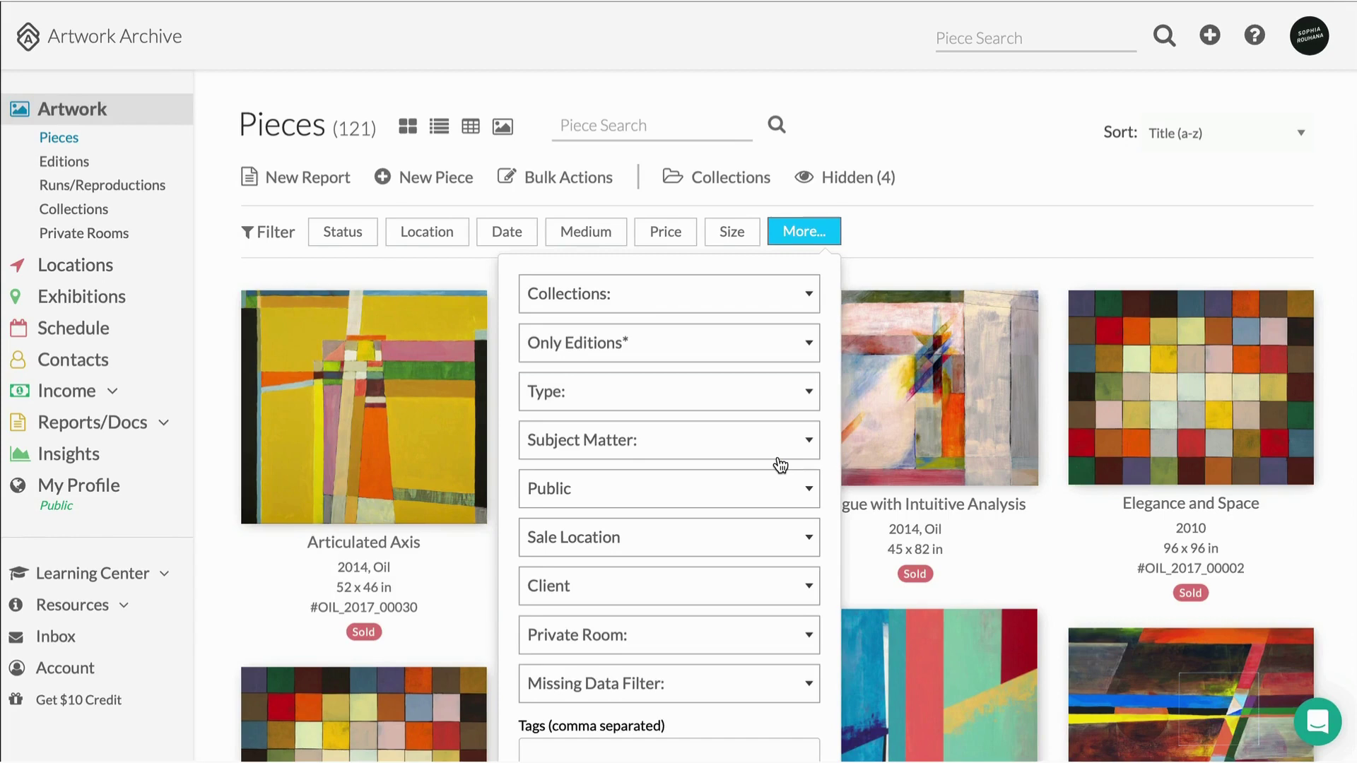
{"action": "scroll", "coordinate": [780, 464], "scroll_direction": "down", "scroll_amount": 3}
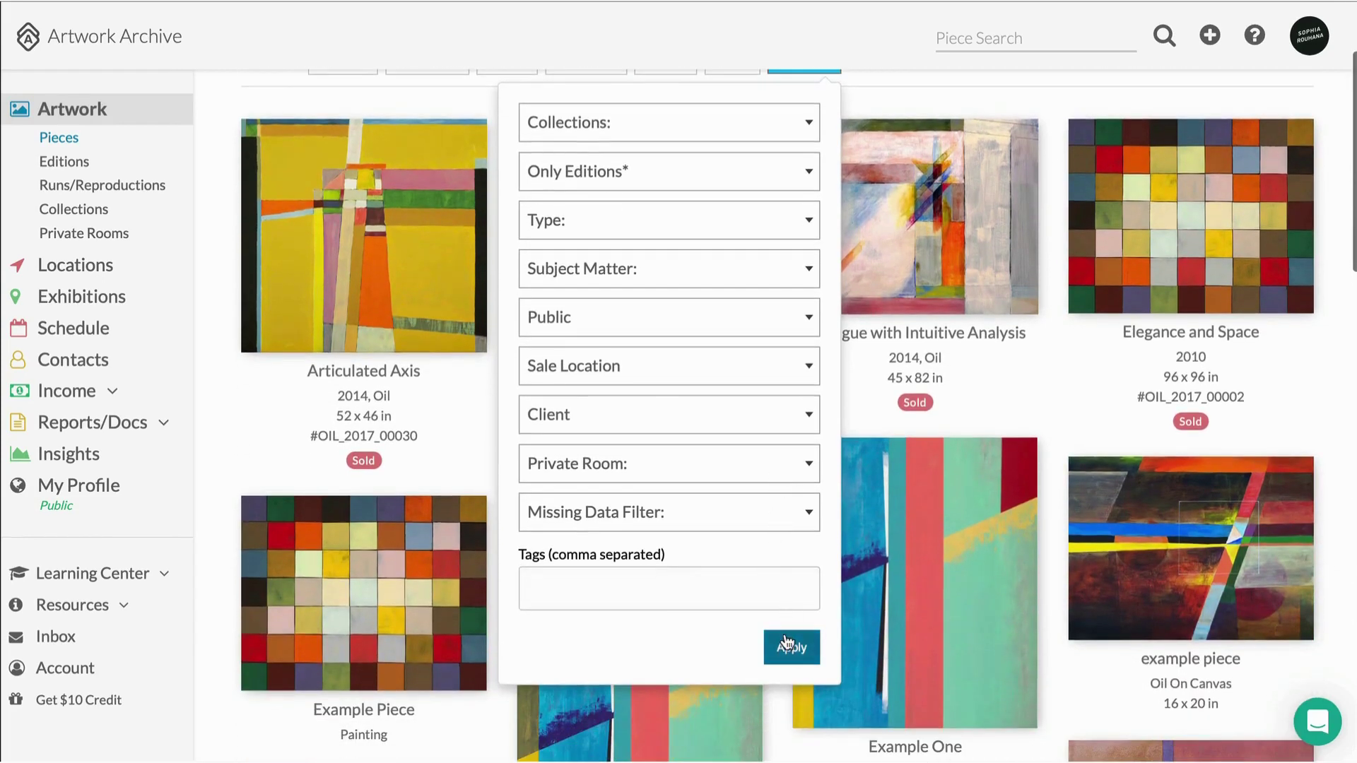
{"action": "left_click", "coordinate": [785, 633]}
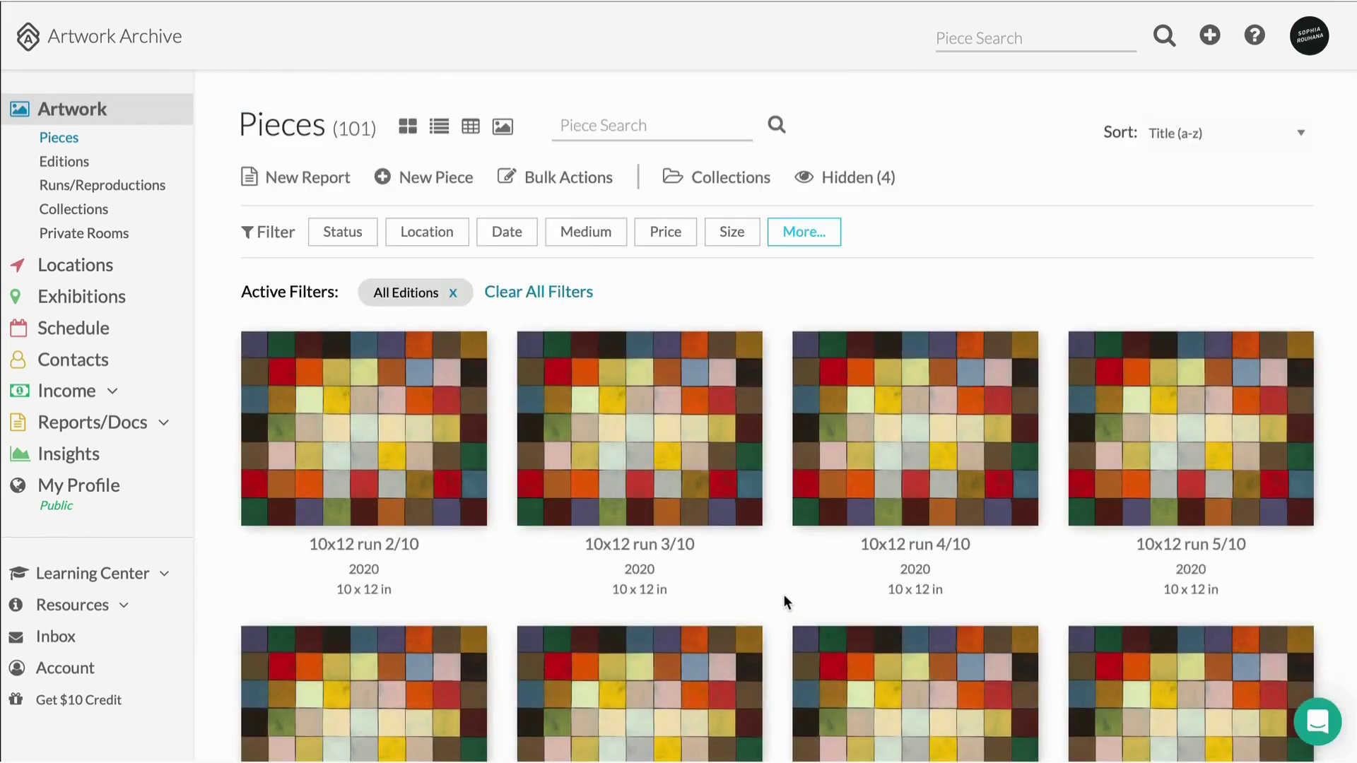
{"action": "scroll", "coordinate": [783, 595], "scroll_direction": "down", "scroll_amount": 5}
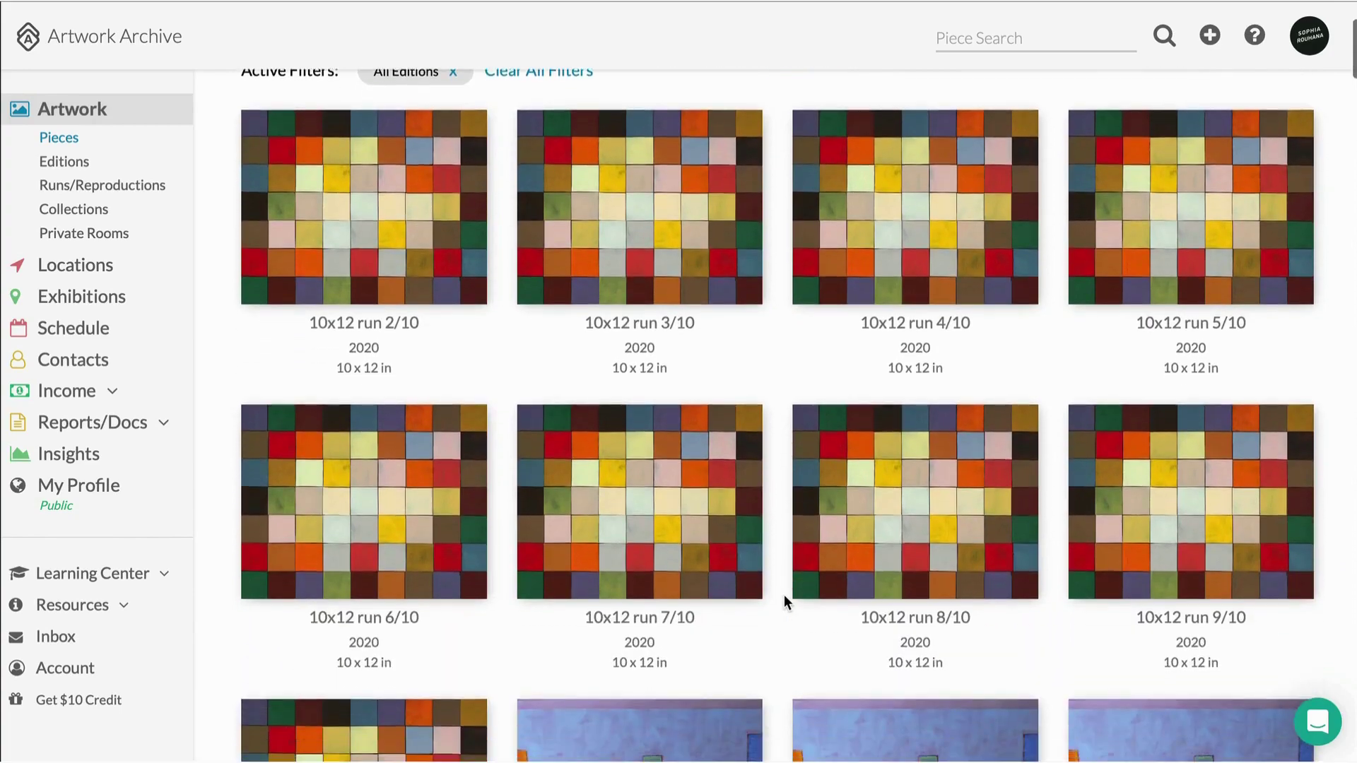
{"action": "scroll", "coordinate": [783, 595], "scroll_direction": "down", "scroll_amount": 3}
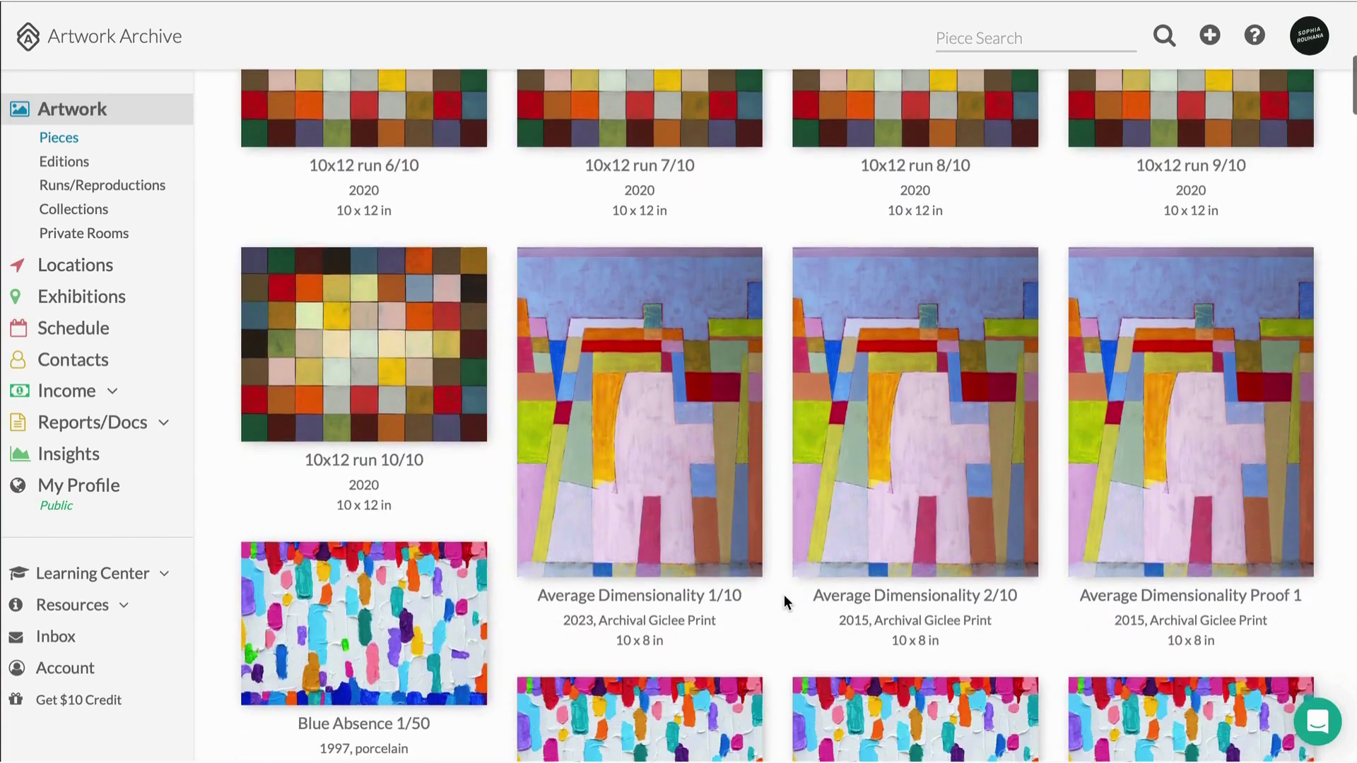